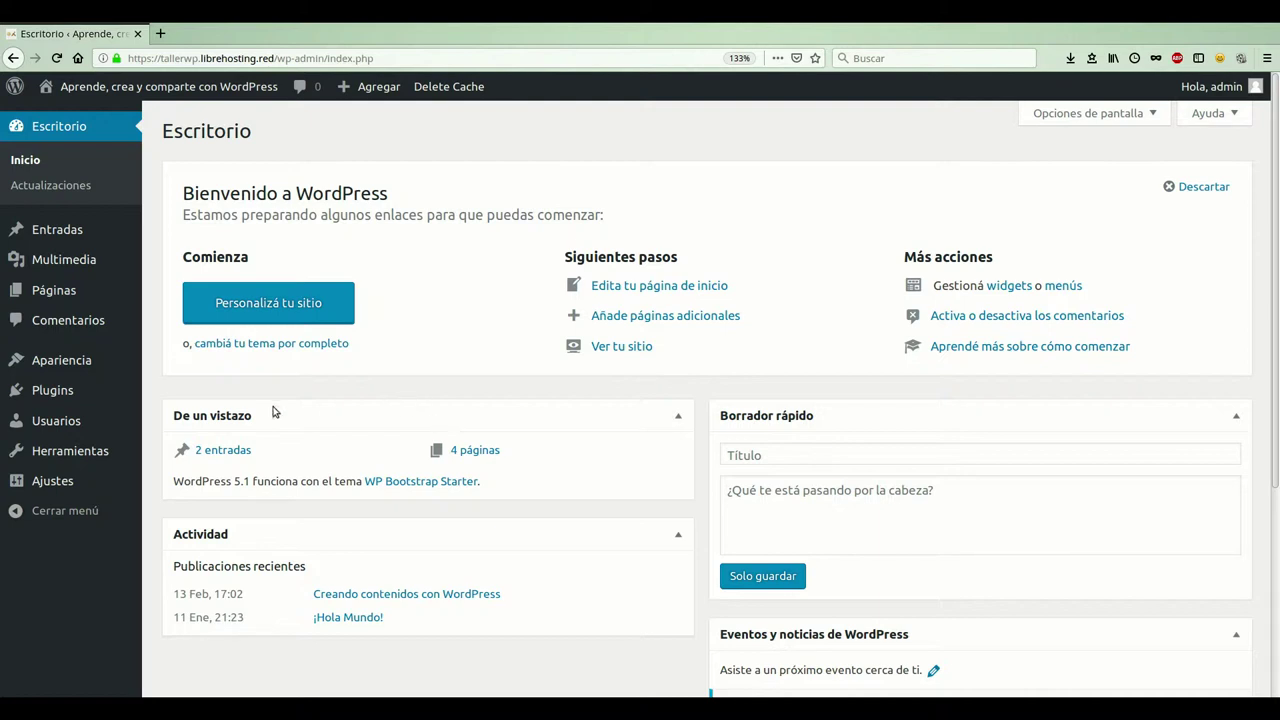
Open the post "Creando contenidos con WordPress" for editing from the list of all posts.
mouse_move(58, 248)
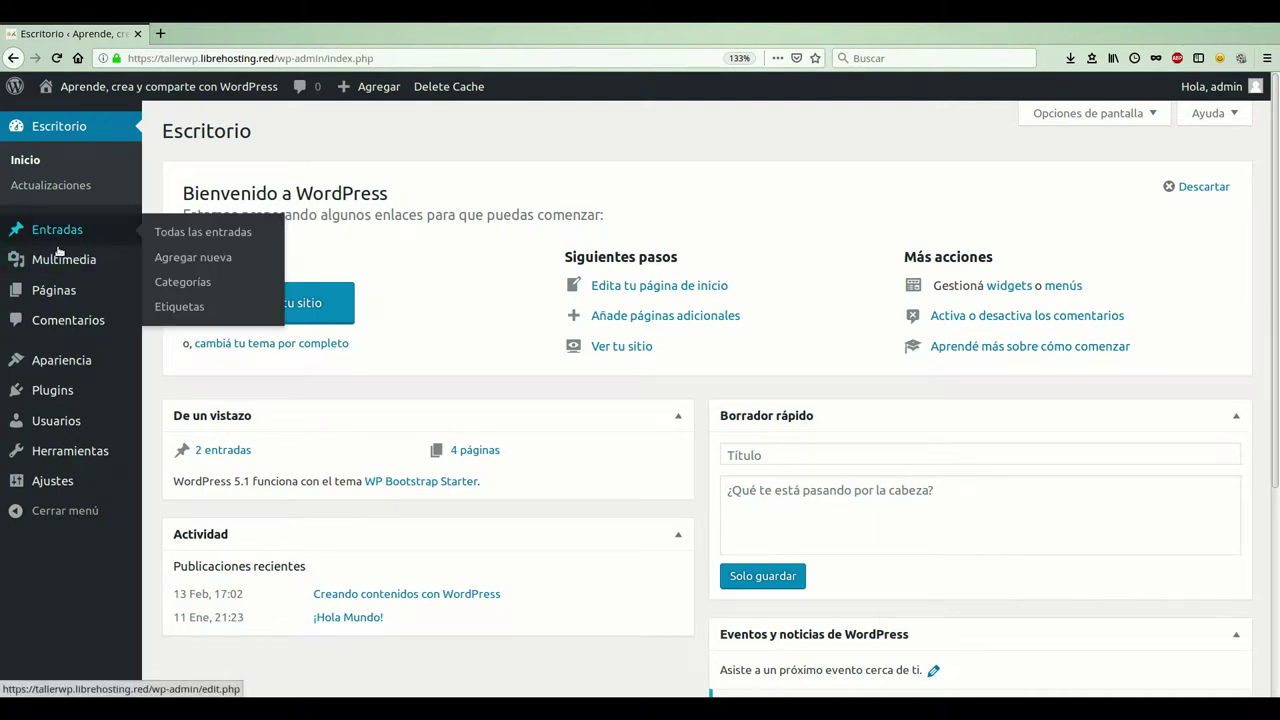
left_click(58, 251)
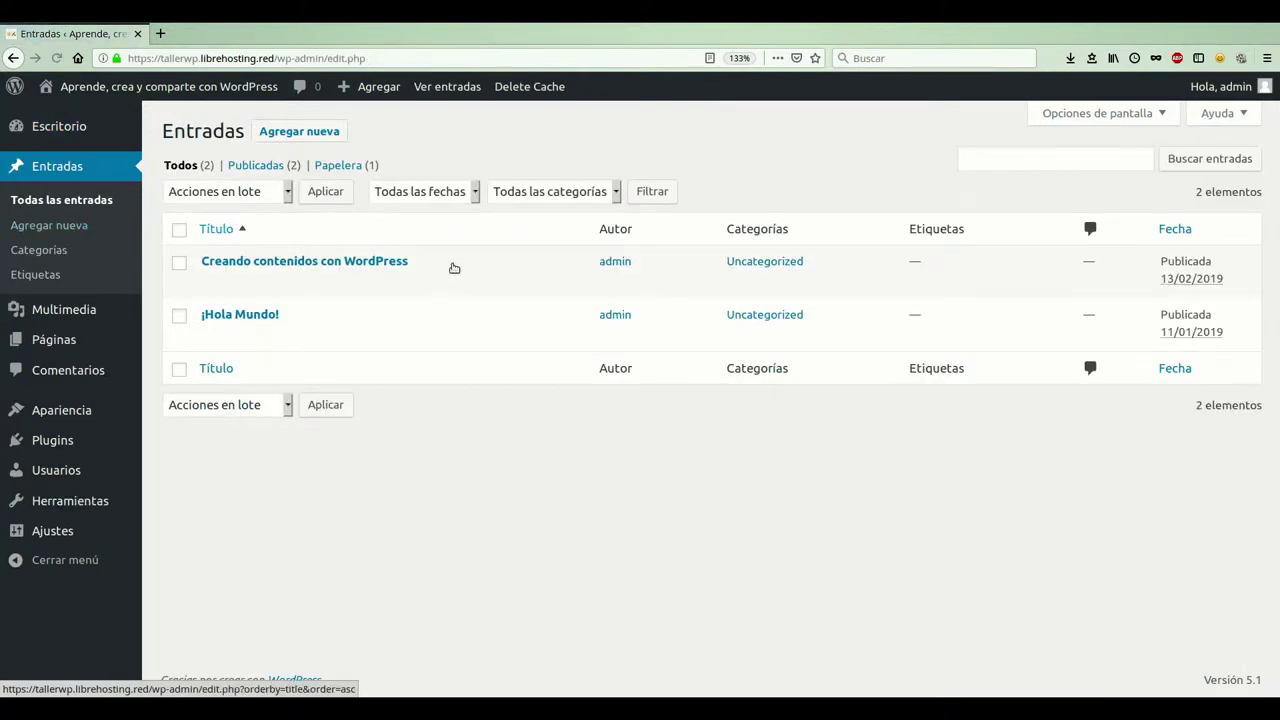
mouse_move(466, 271)
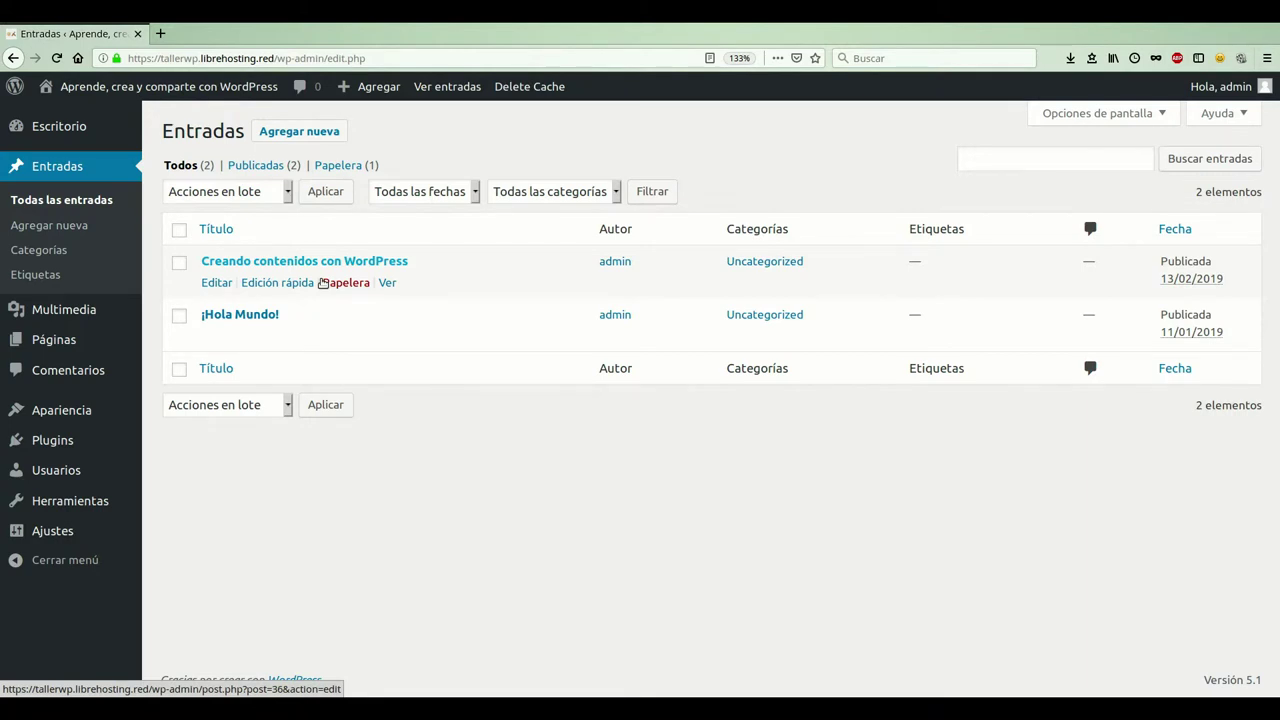
left_click(323, 261)
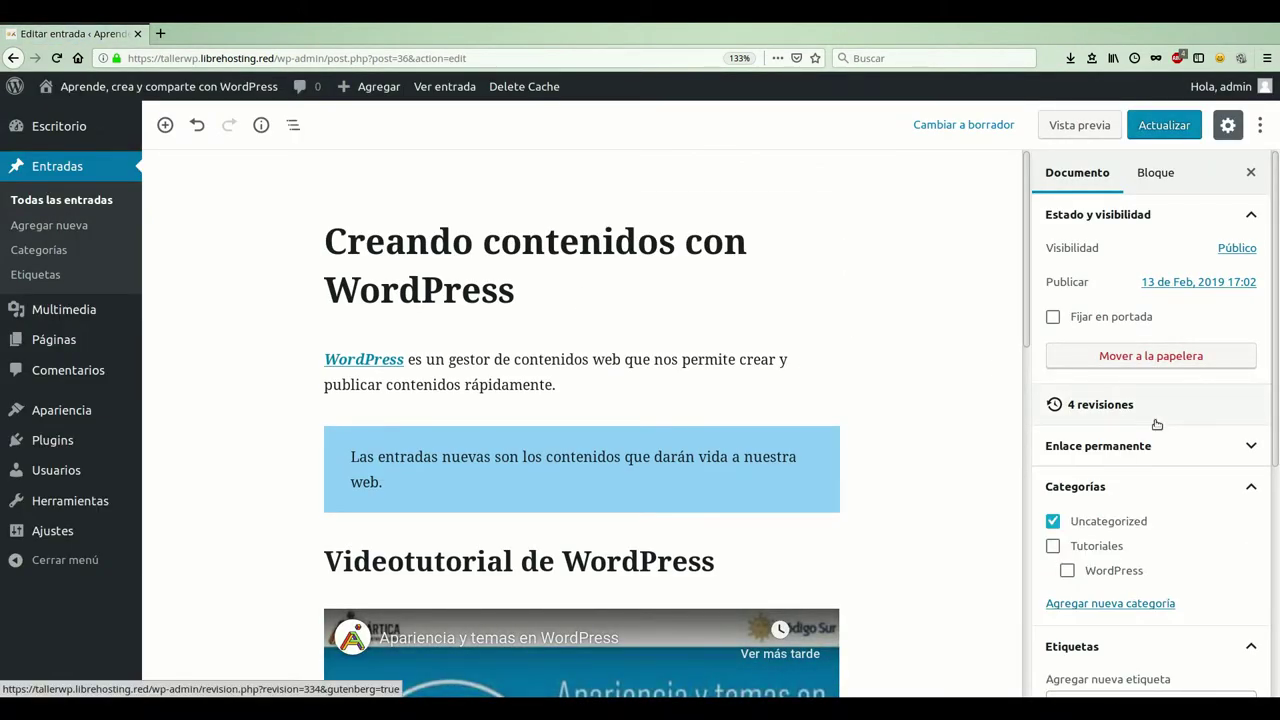
Assign the post to the Tutoriales category and remove it from Uncategorized.
scroll(1157, 424, "down", 3)
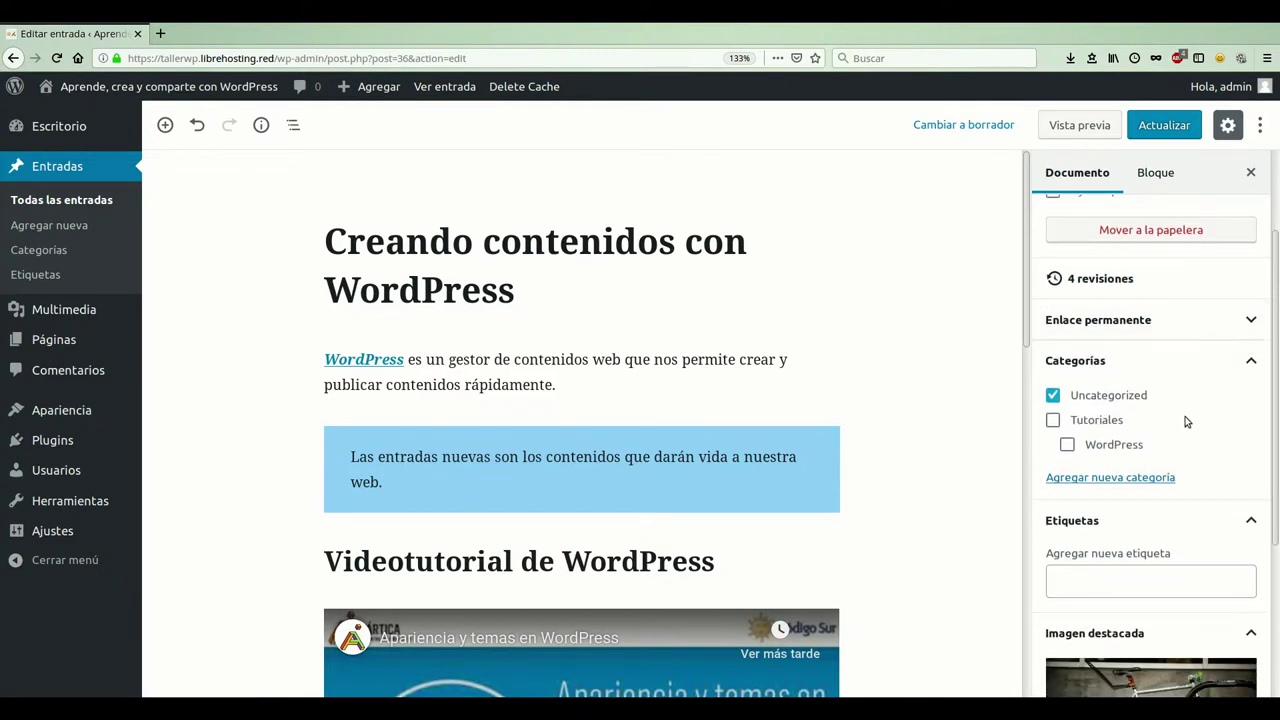
scroll(1197, 414, "down", 1)
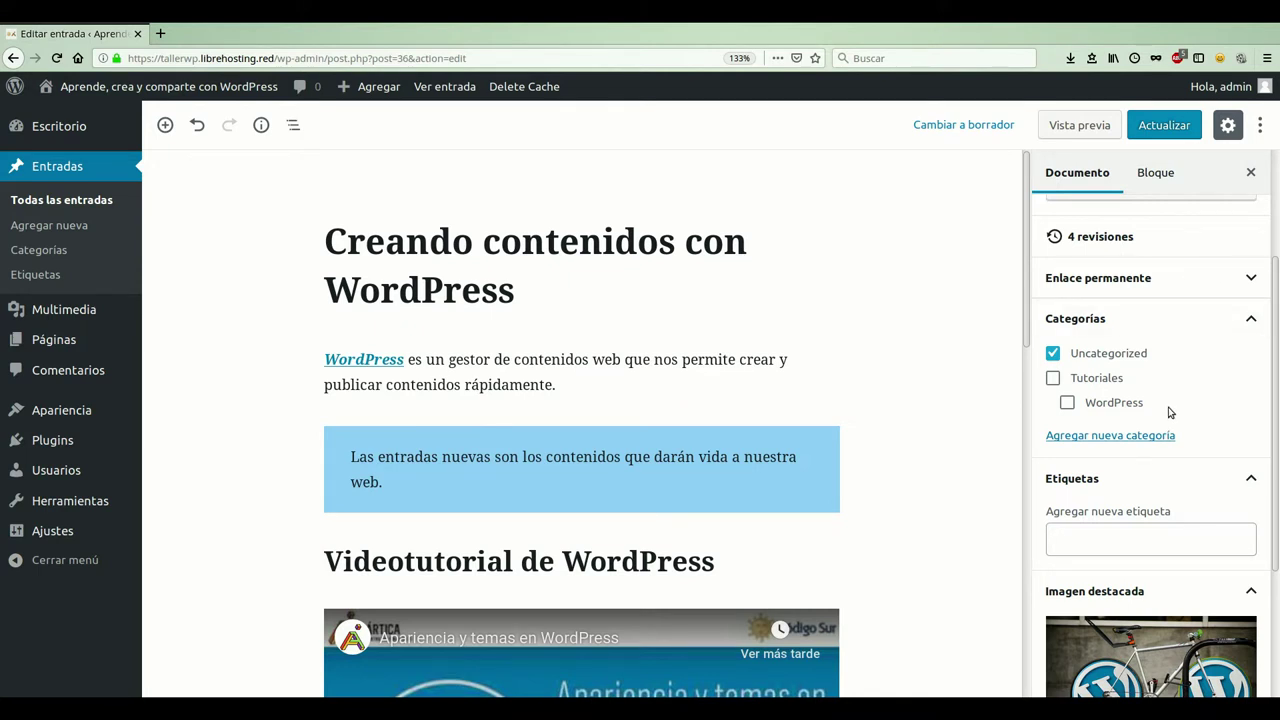
left_click(1053, 378)
left_click(1053, 353)
Create a new category "Noticias" without a parent category and leave it unassigned from this post.
left_click(1100, 436)
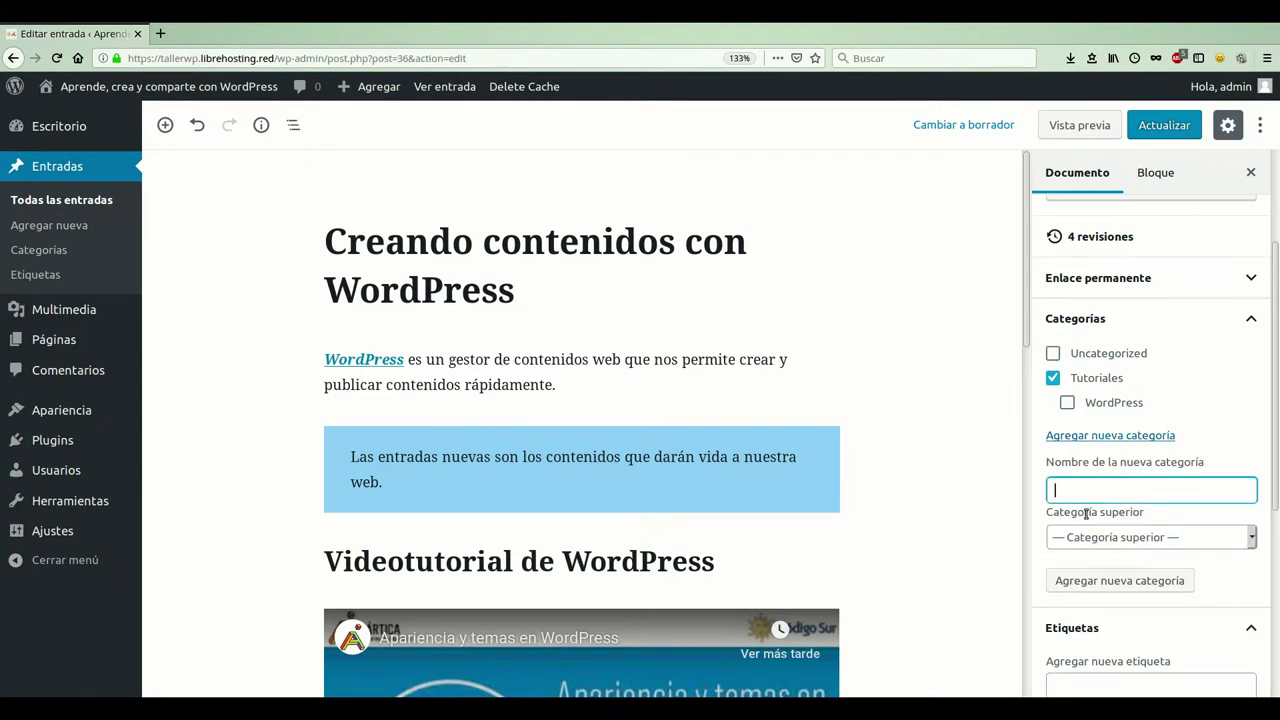
type("Noticias")
key("Tab")
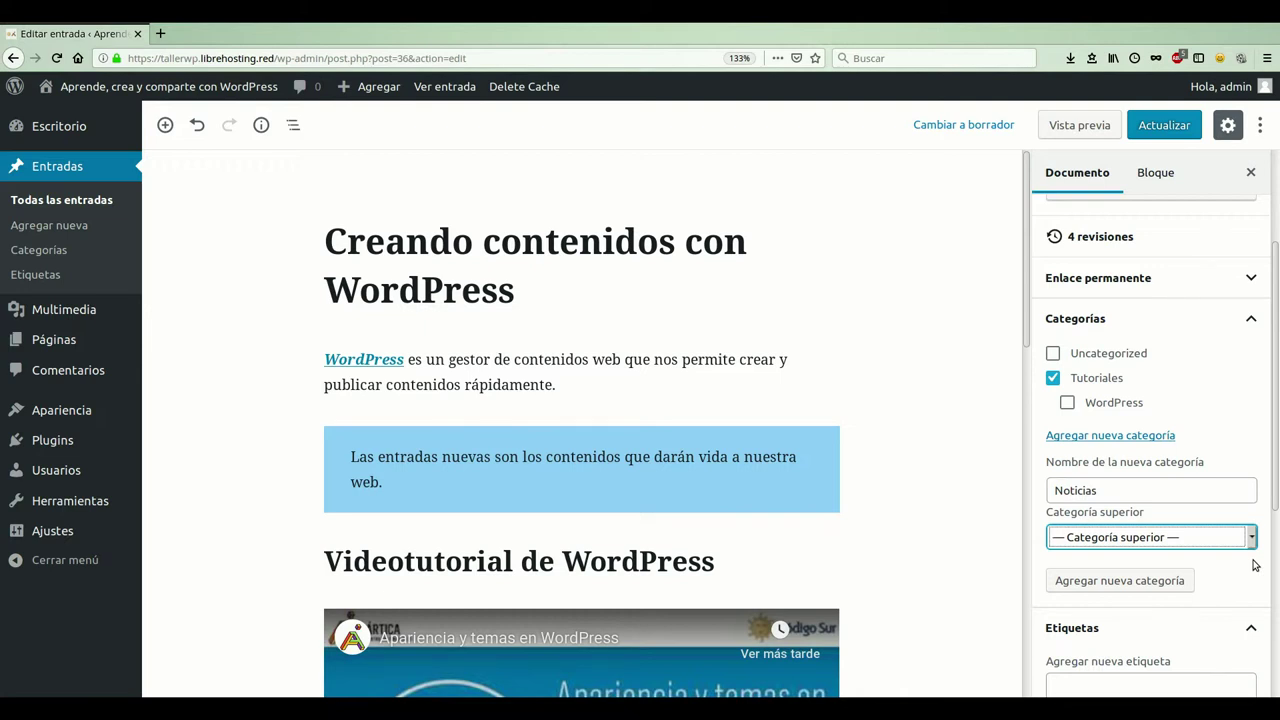
left_click(1086, 591)
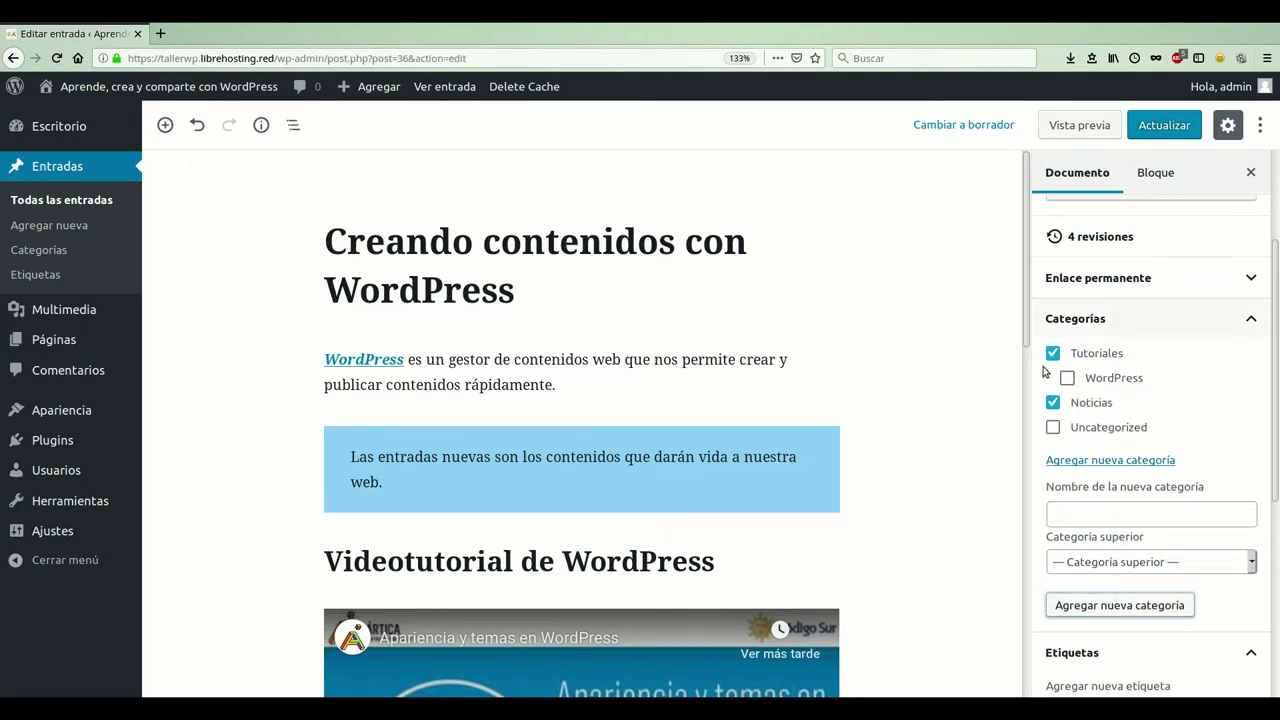
left_click(1053, 427)
left_click(1053, 427)
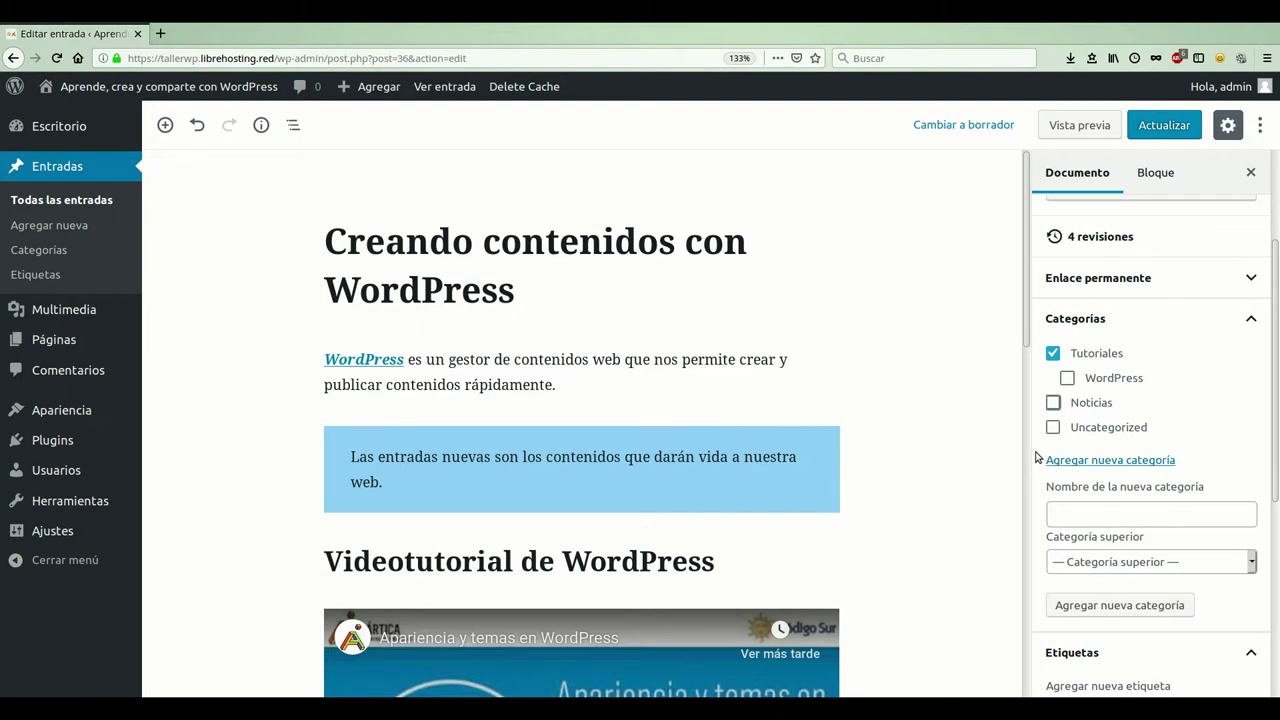
Add the tags "WordPress", "videos" and "curso 2019" to the post.
scroll(1036, 457, "down", 2)
scroll(1036, 457, "down", 3)
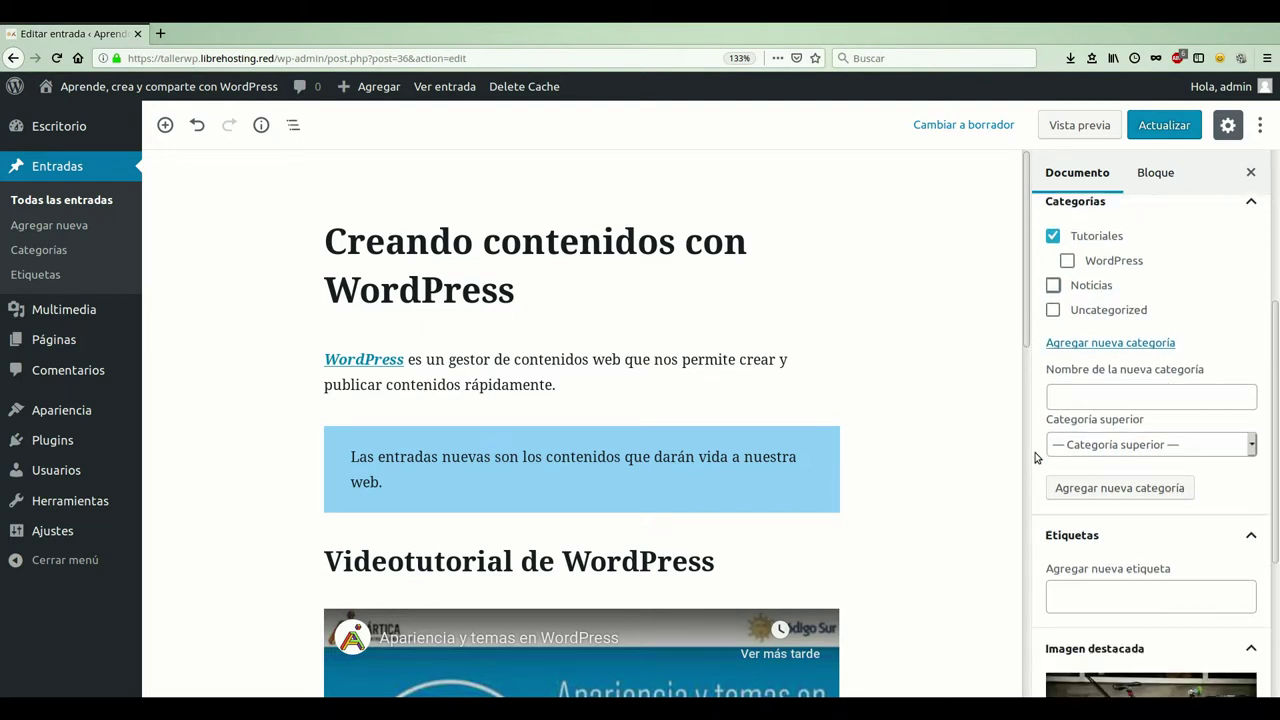
left_click(1090, 520)
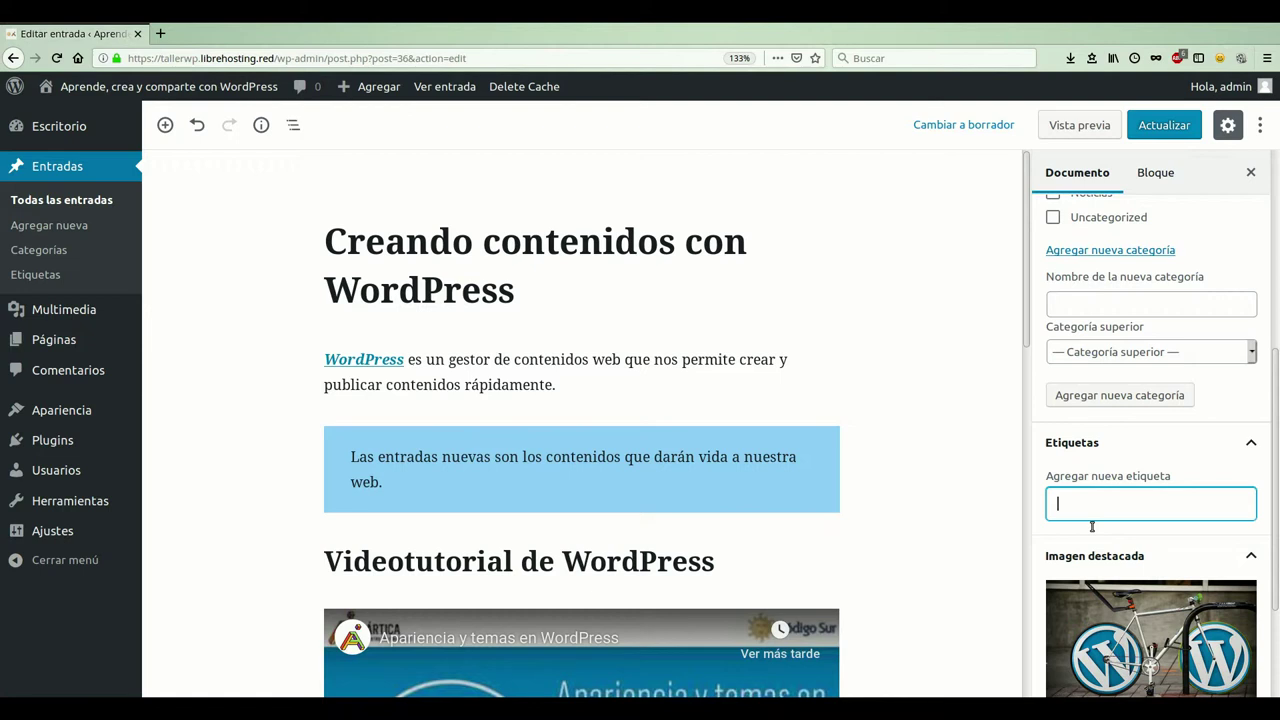
type("Word")
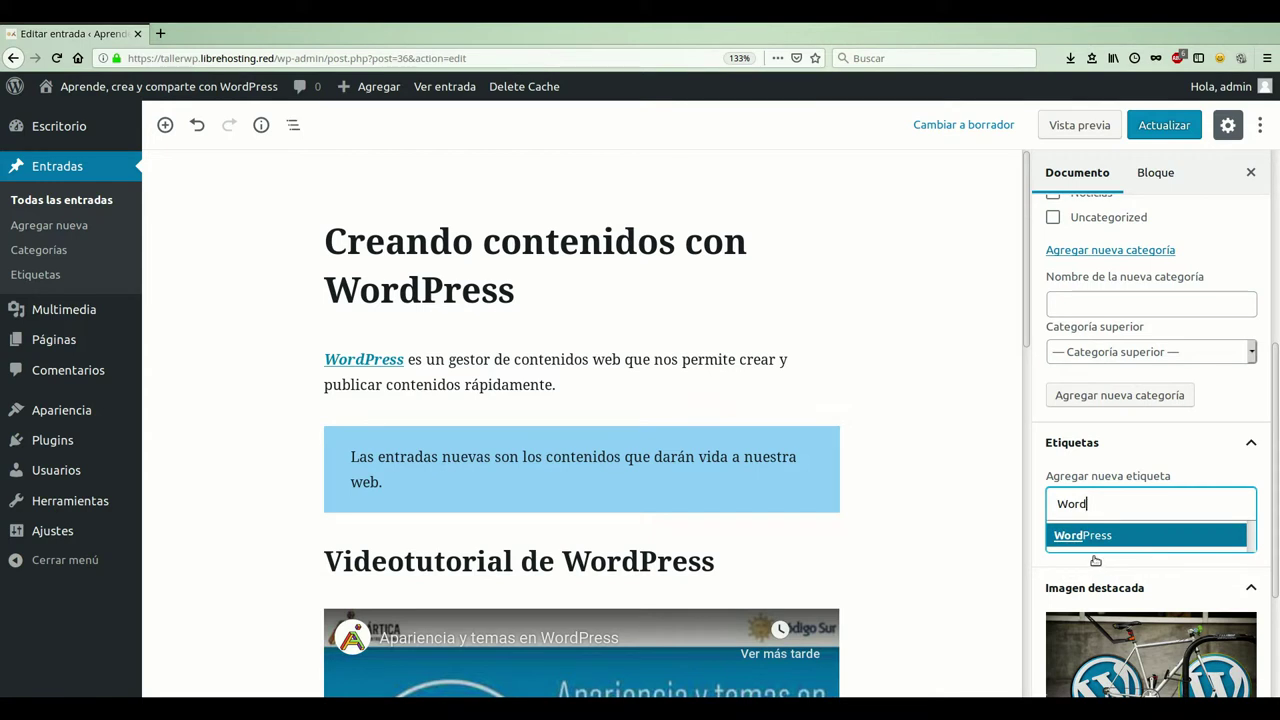
left_click(1096, 558)
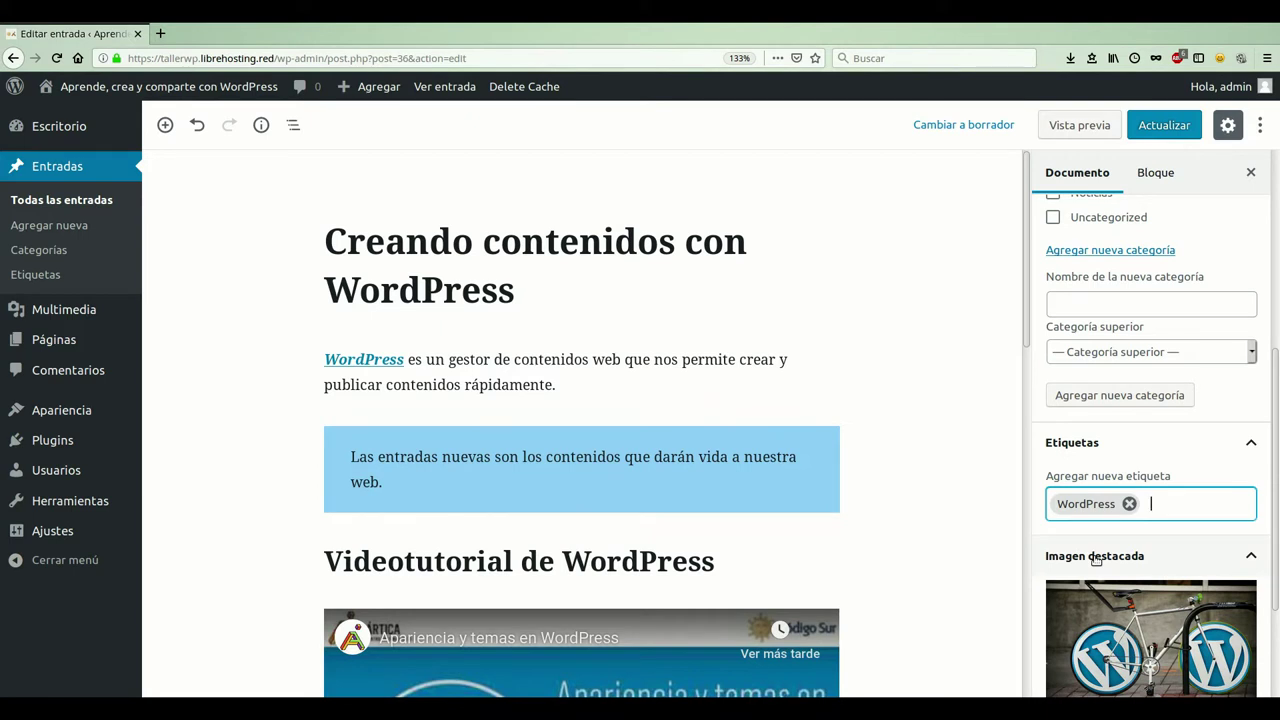
type("video")
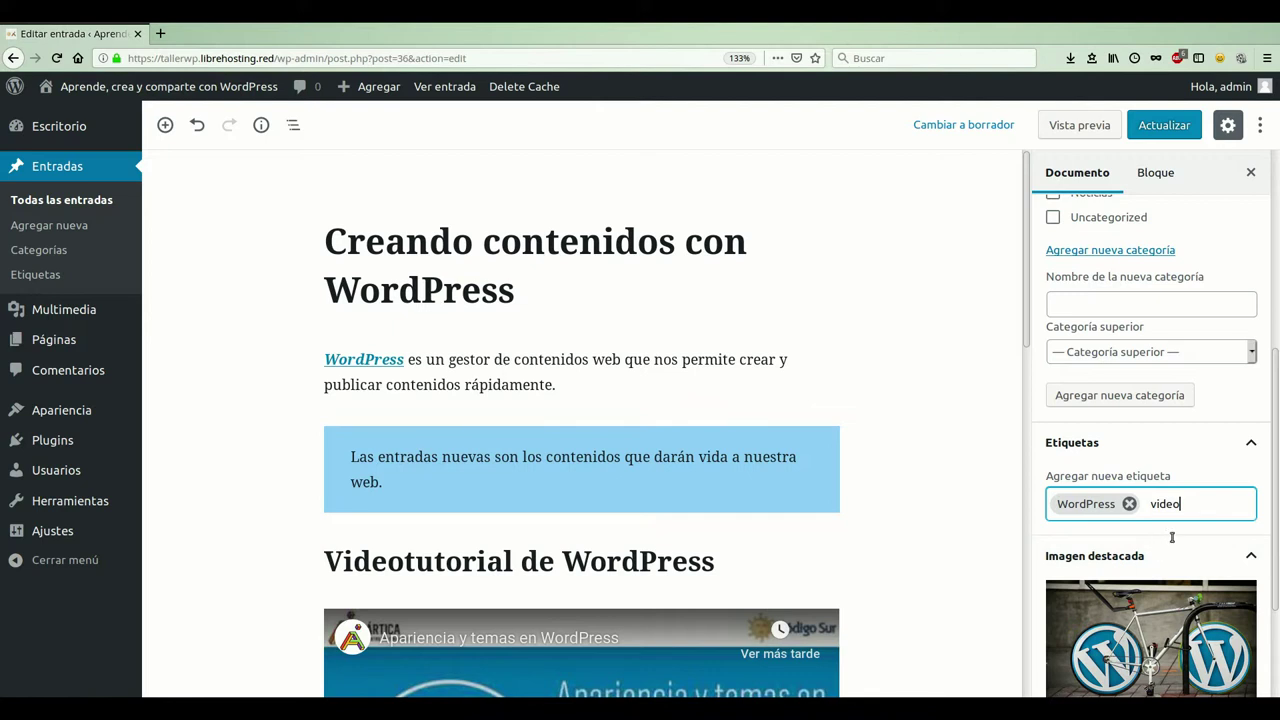
type("s")
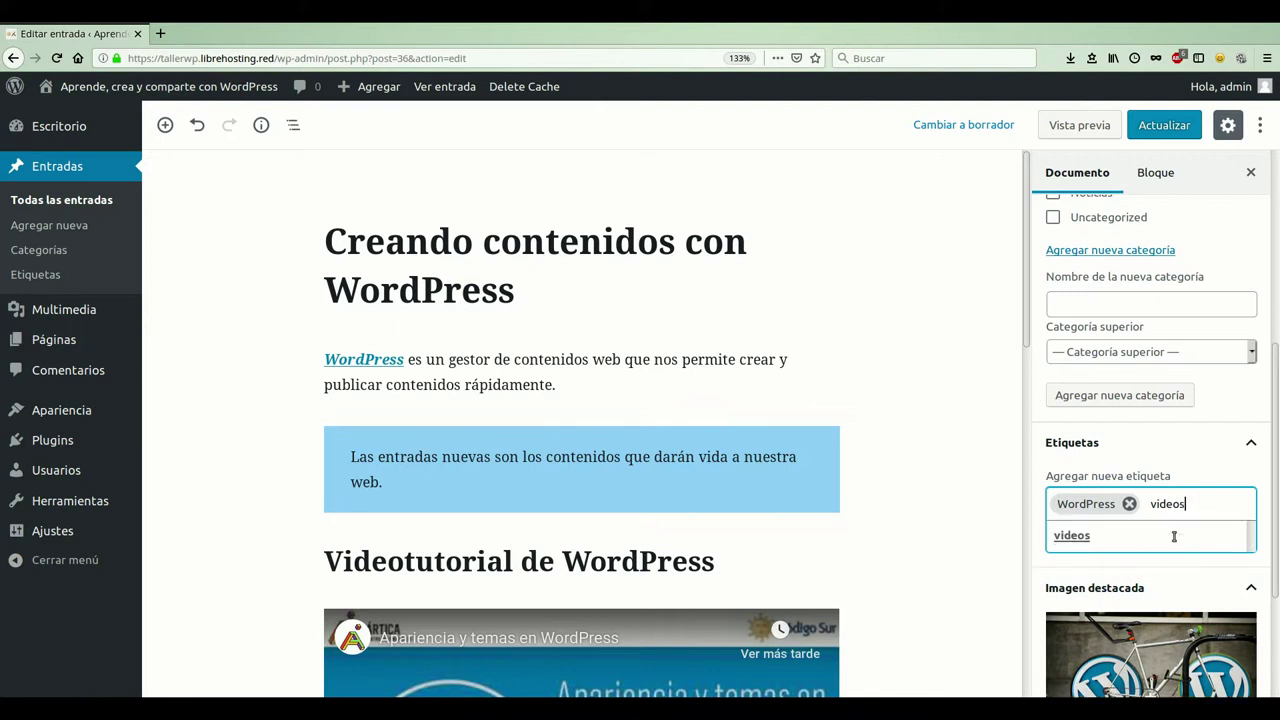
left_click(1065, 538)
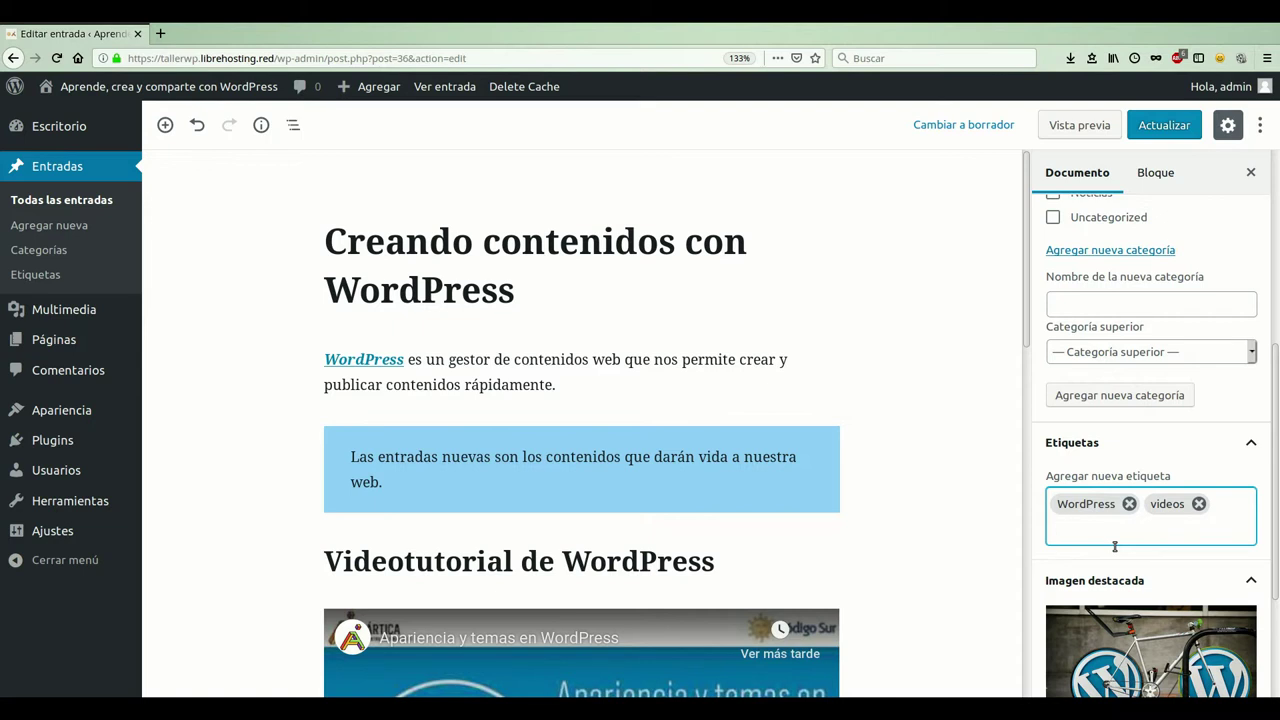
type("curso 2019")
key("Return")
Review the post's categories and tags and update the published post.
scroll(1035, 537, "down", 2)
scroll(1037, 538, "up", 4)
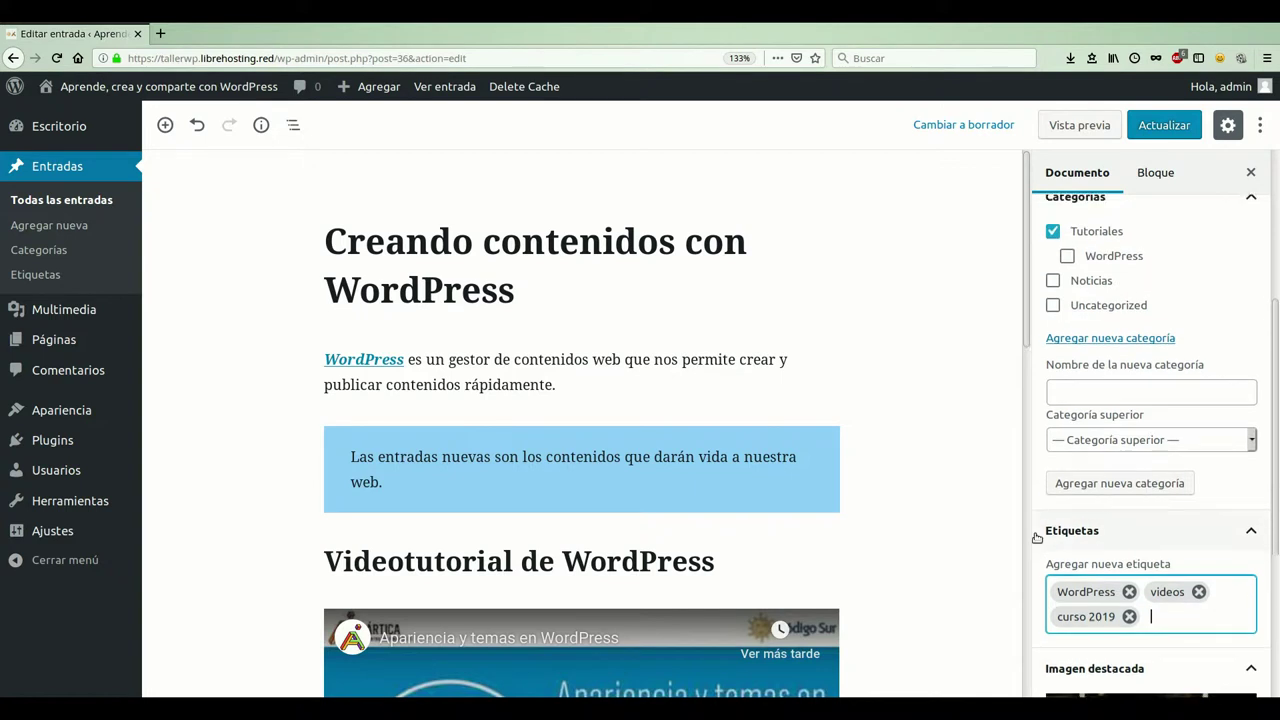
scroll(1037, 538, "up", 1)
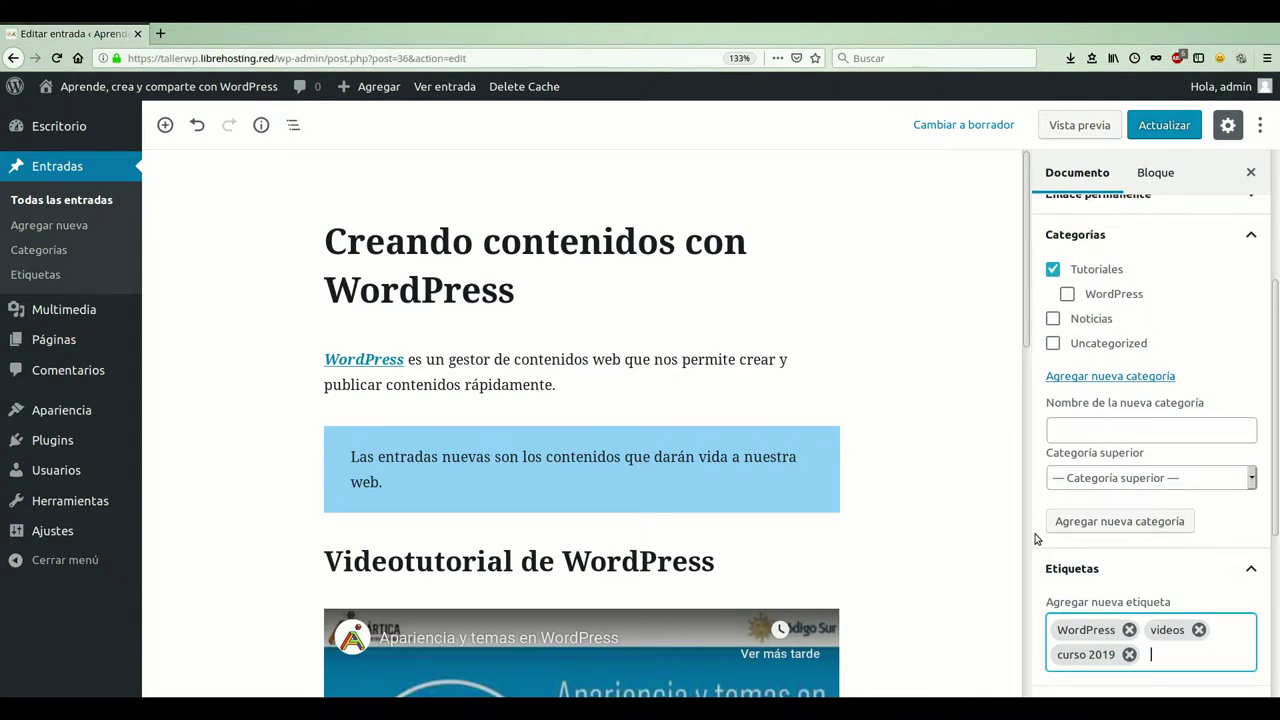
scroll(1037, 538, "up", 2)
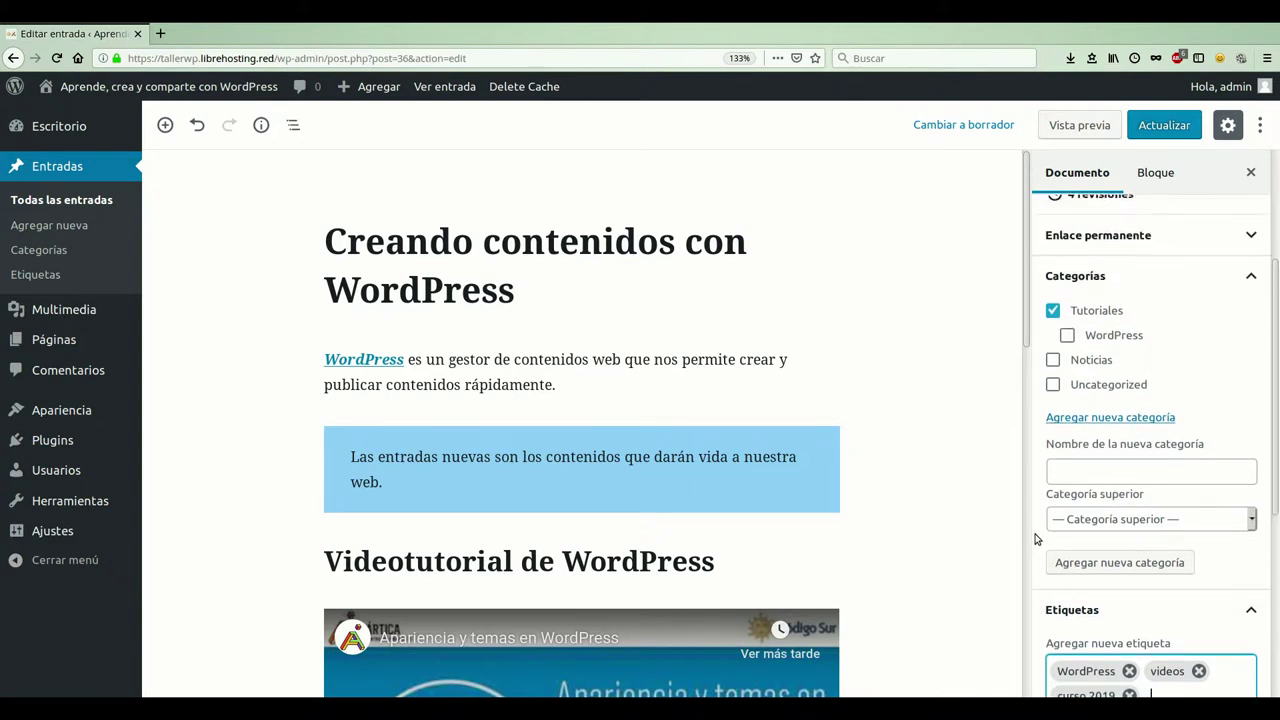
scroll(1037, 538, "down", 2)
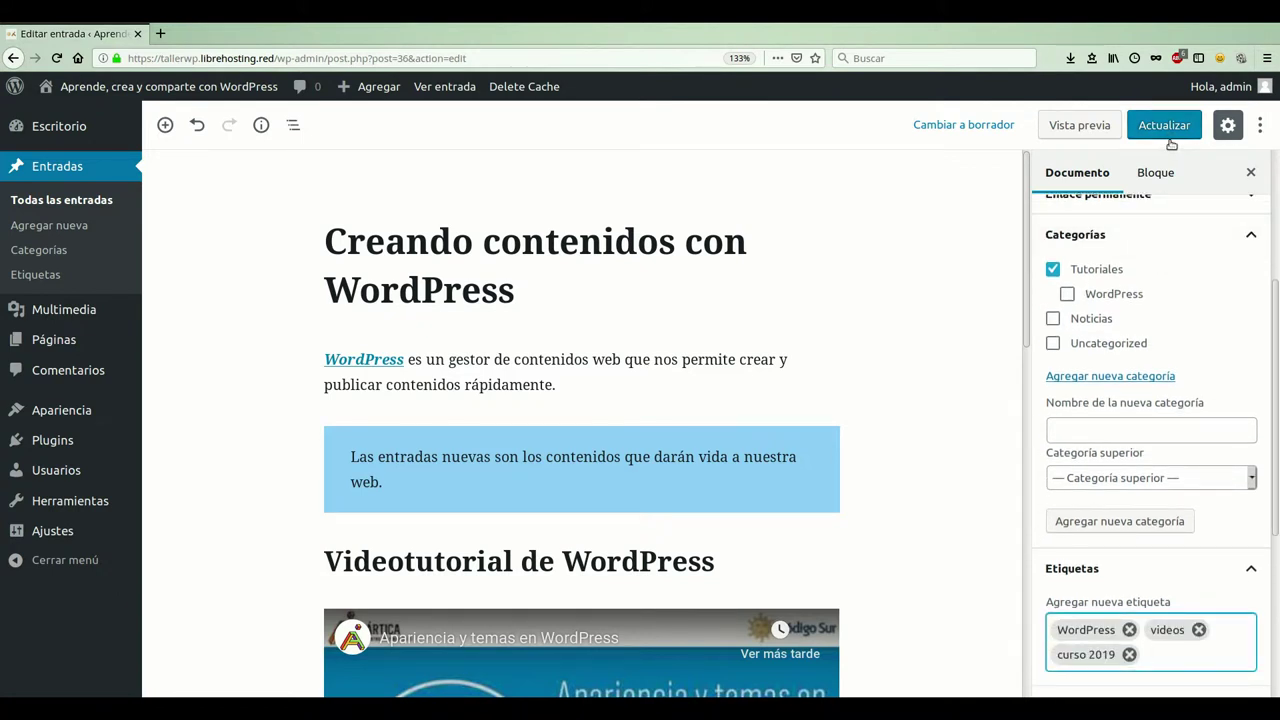
left_click(1169, 139)
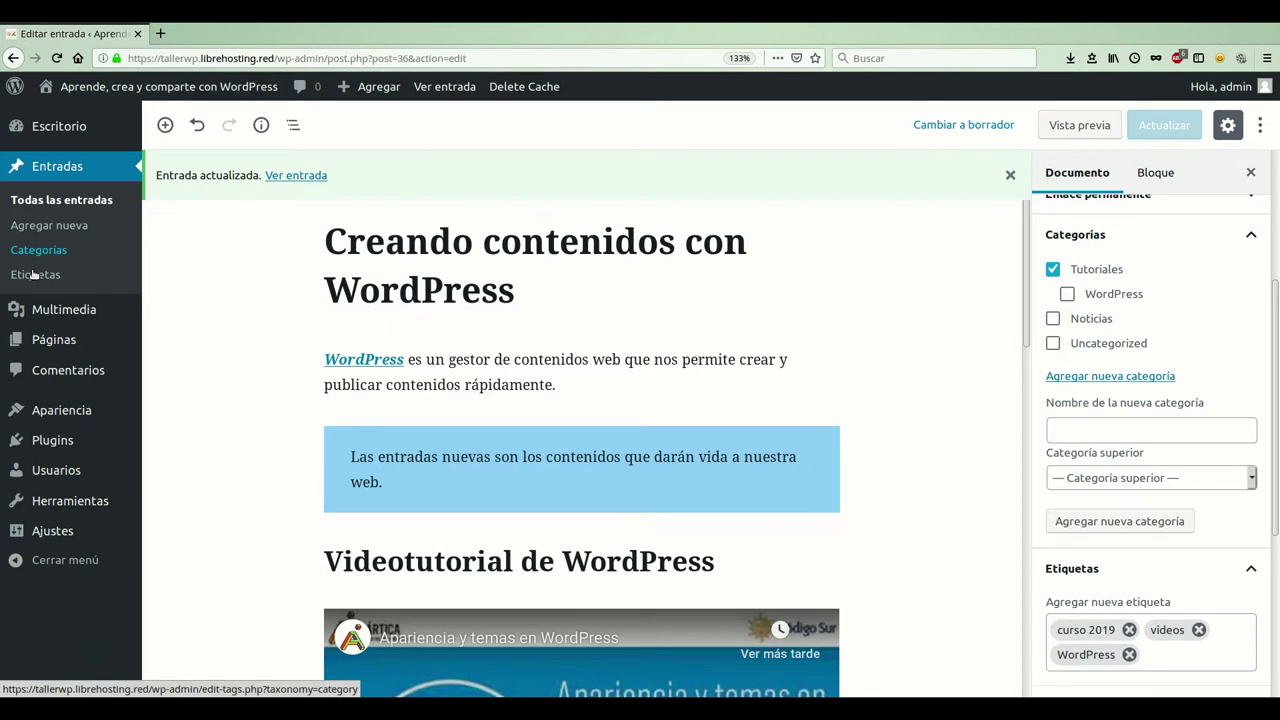
Edit the Tutoriales category, set its description to "Esta es un archivo de los tutoriales de este sitio." and save it.
left_click(31, 270)
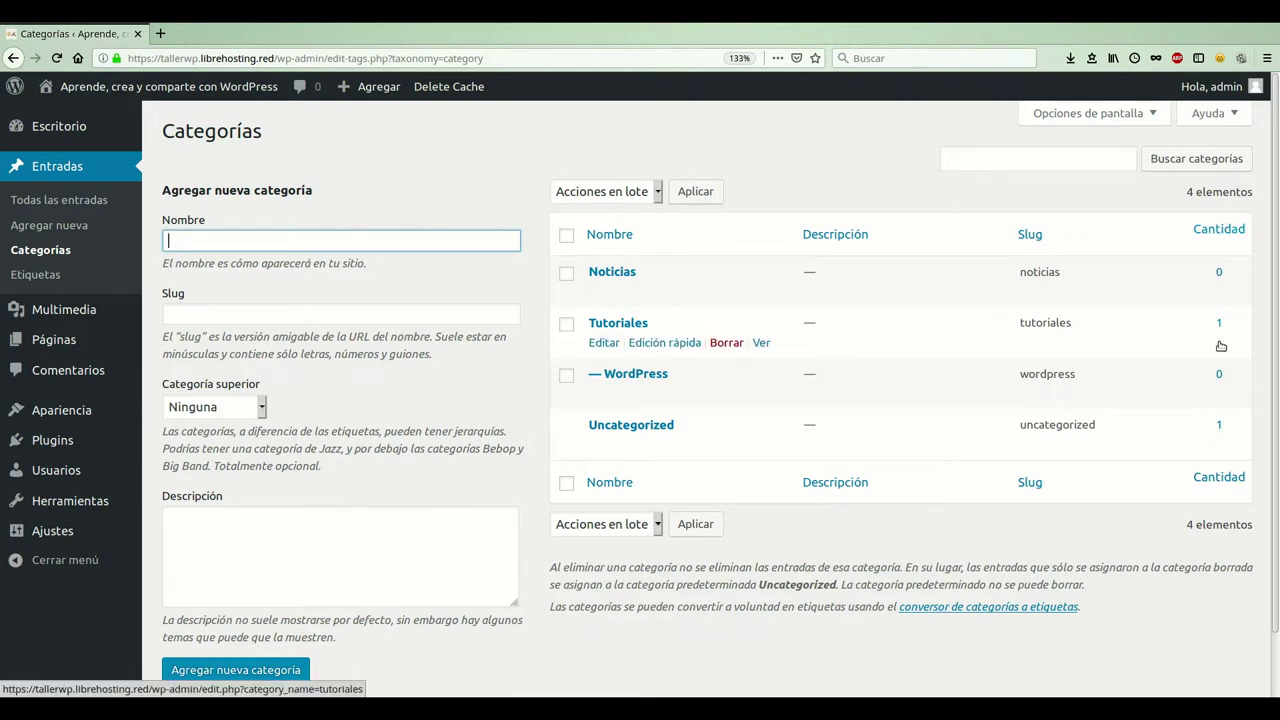
left_click(612, 345)
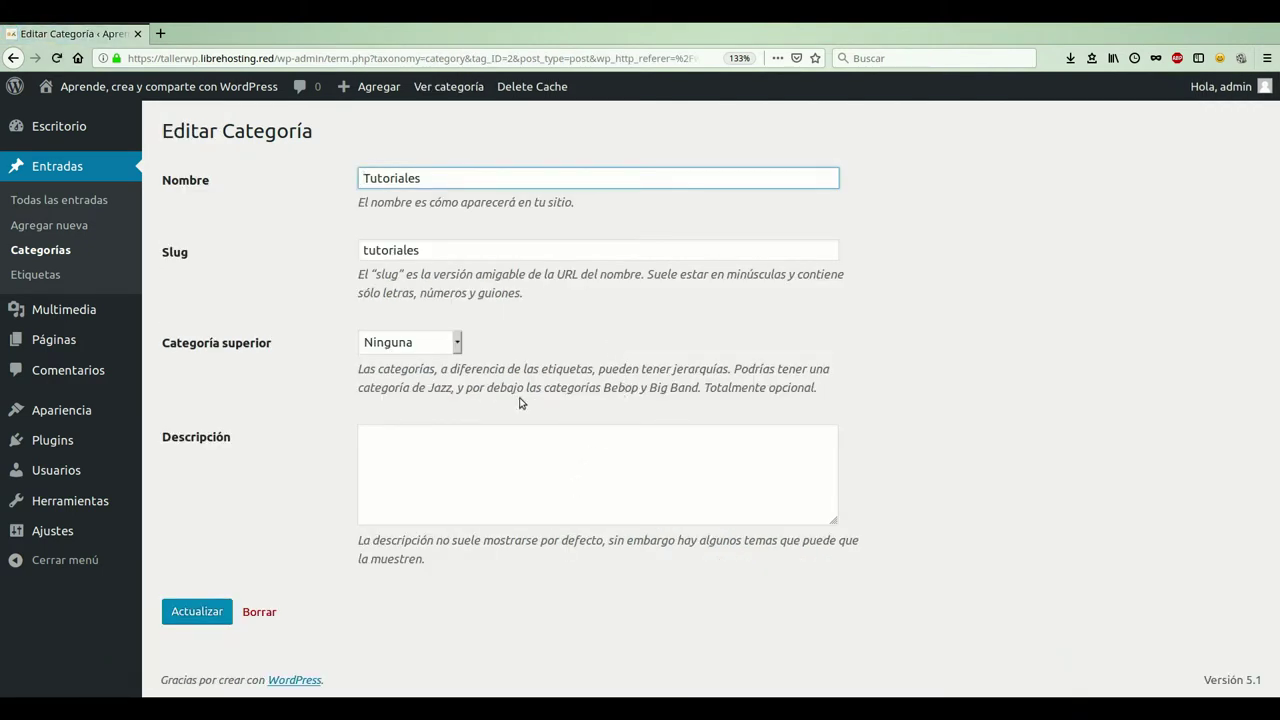
left_click(447, 262)
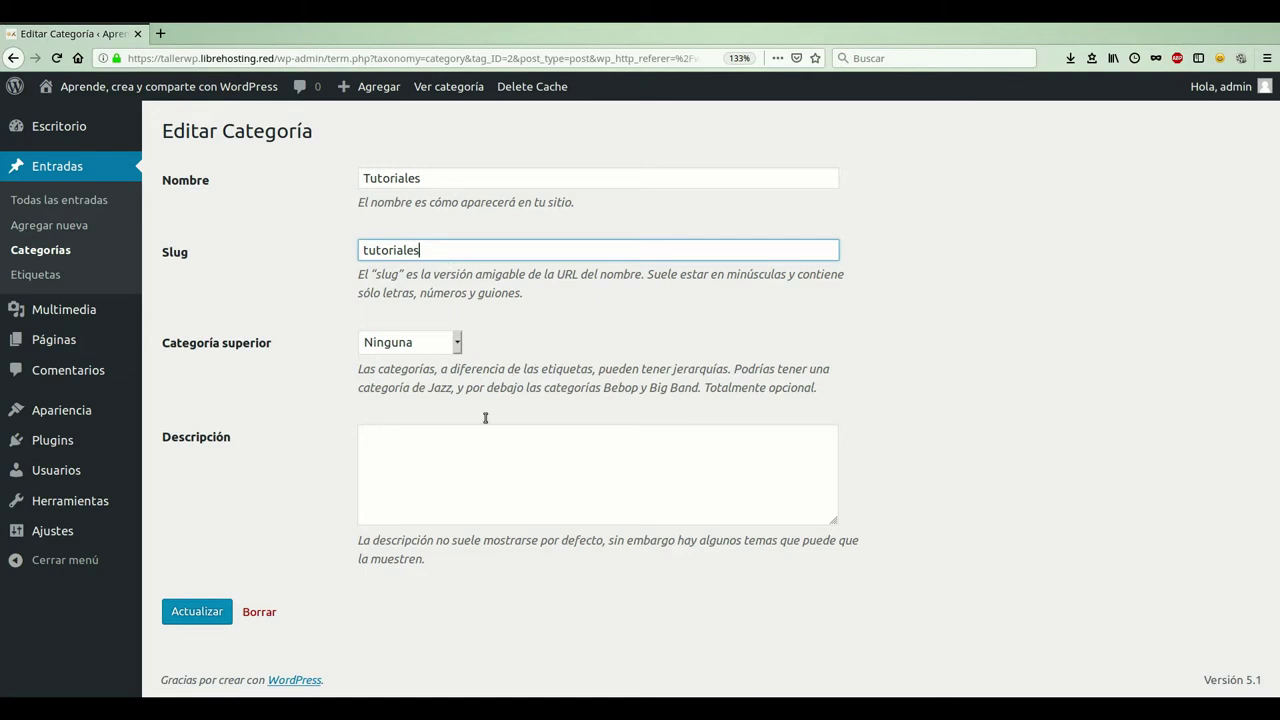
left_click(451, 512)
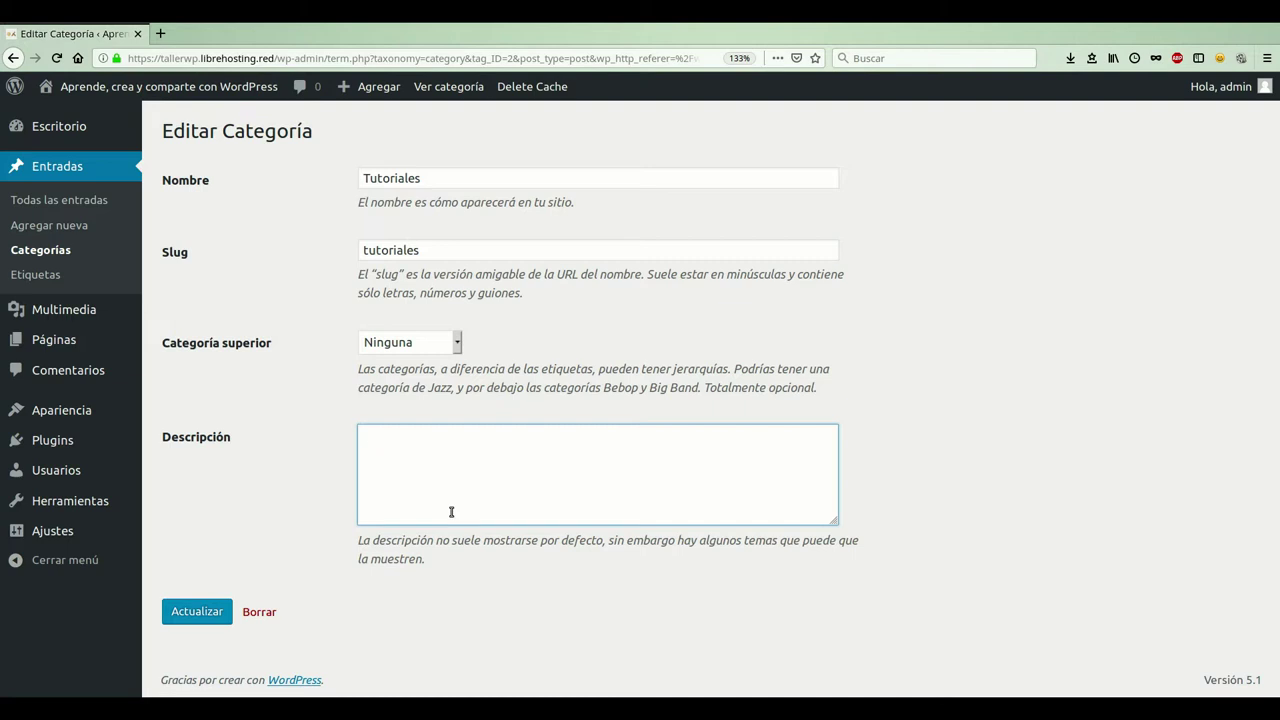
type("Es")
type("ta es un archivo de los tu")
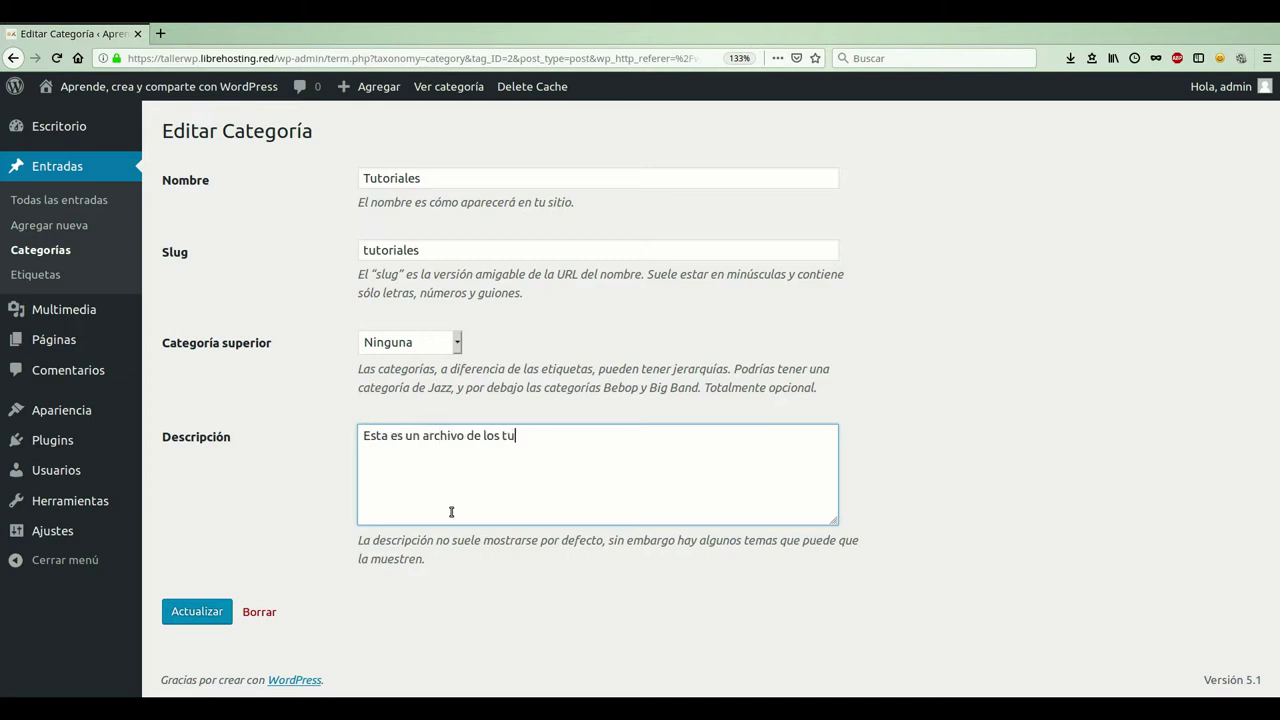
type("toriales ")
type("de este ")
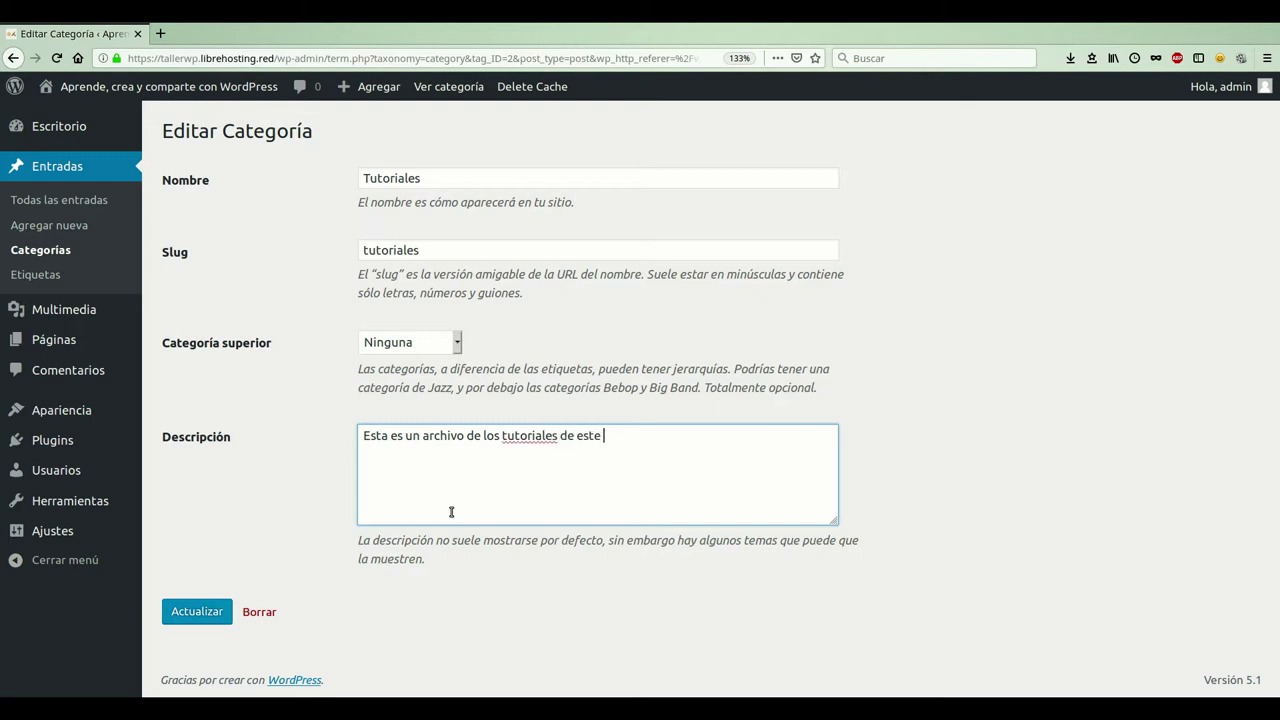
type("sitio.")
left_click(190, 634)
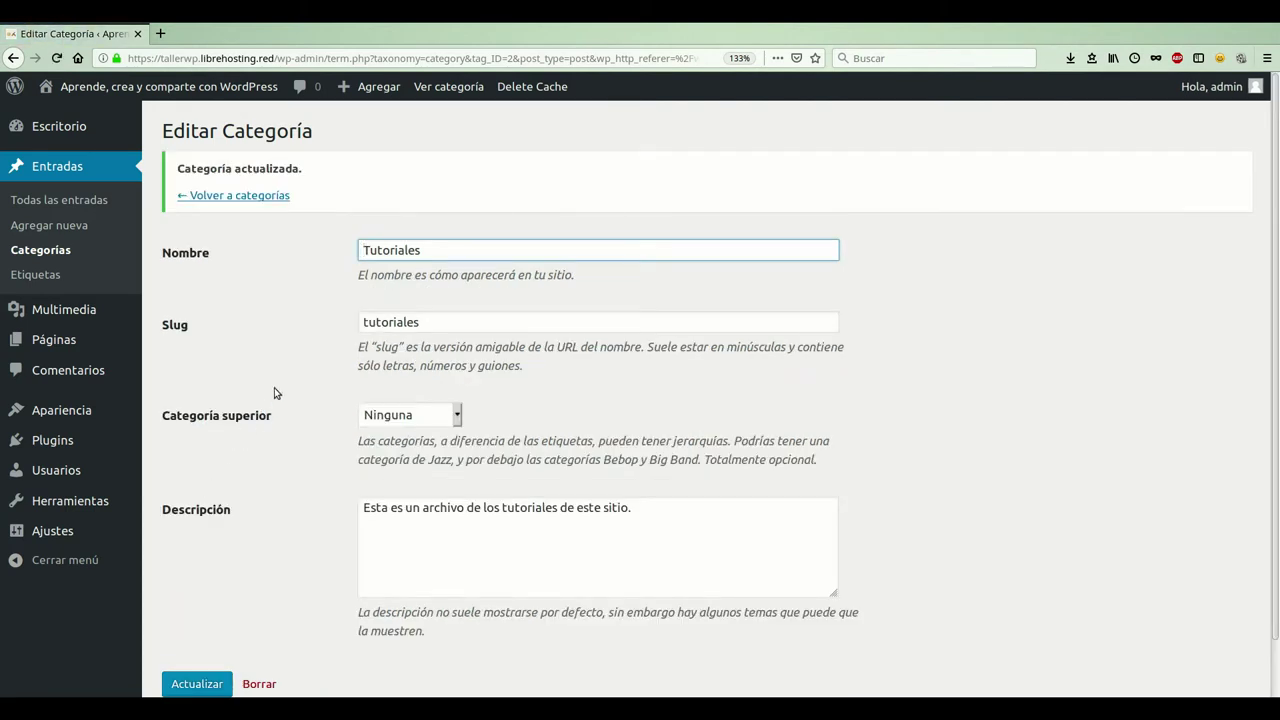
Return to the category list to check the entries, and view the site's list of tags.
left_click(226, 197)
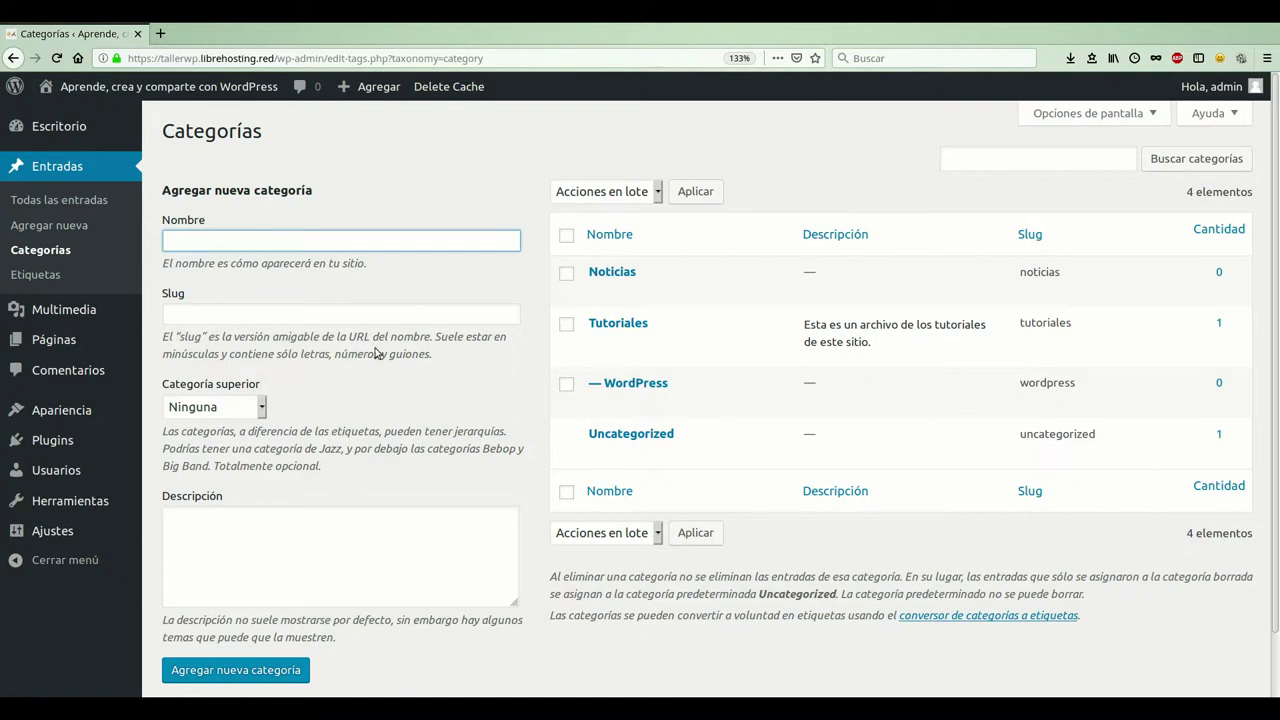
scroll(383, 358, "down", 1)
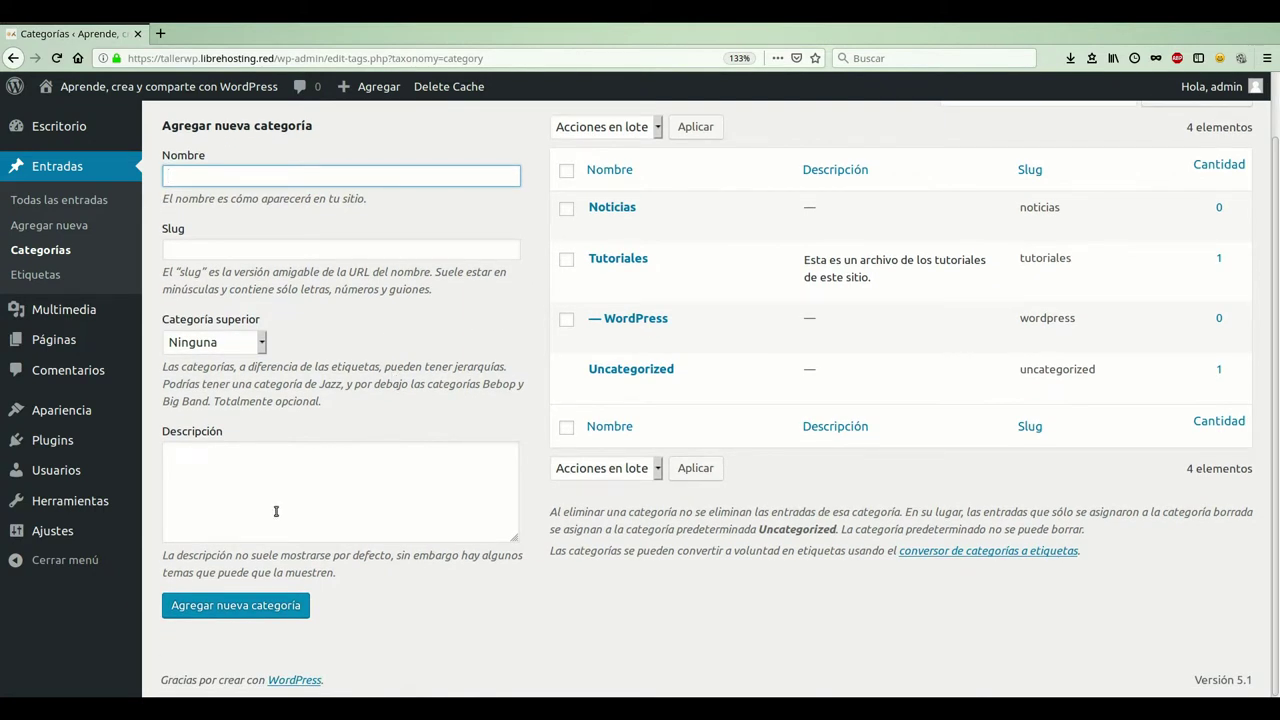
left_click(38, 297)
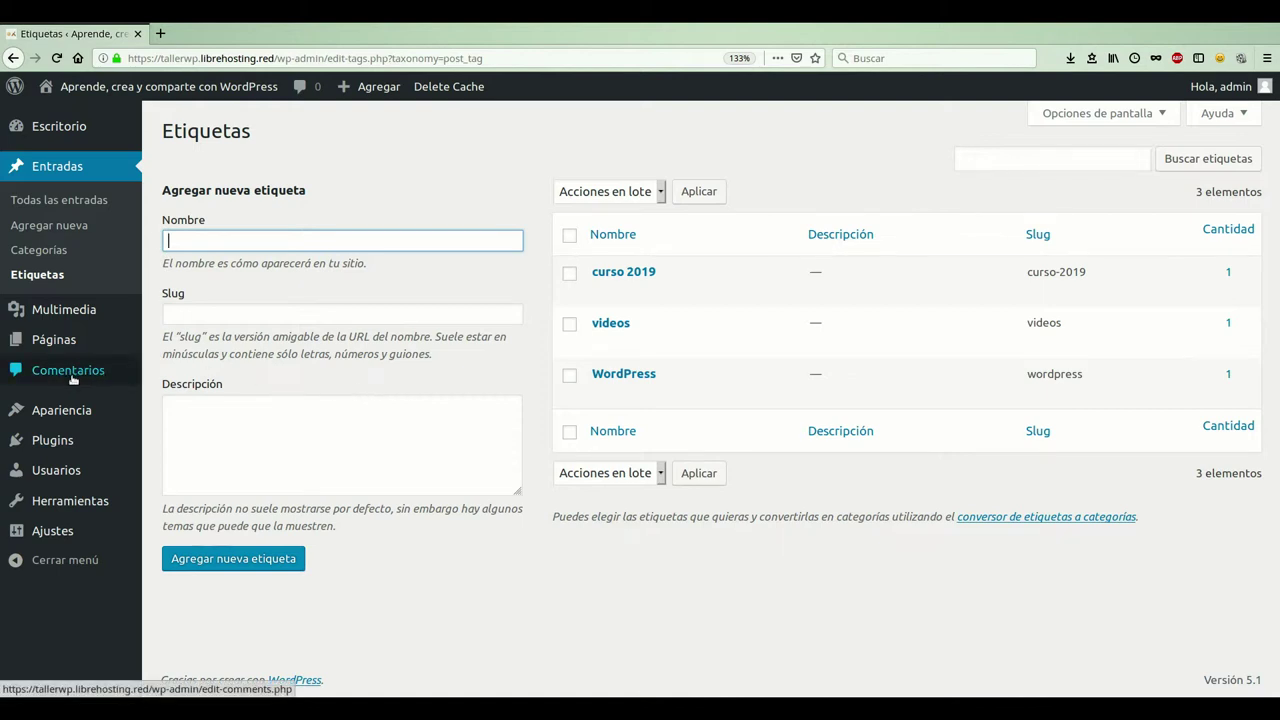
Open the site's menu management page with the structure of Menu 1.
mouse_move(42, 414)
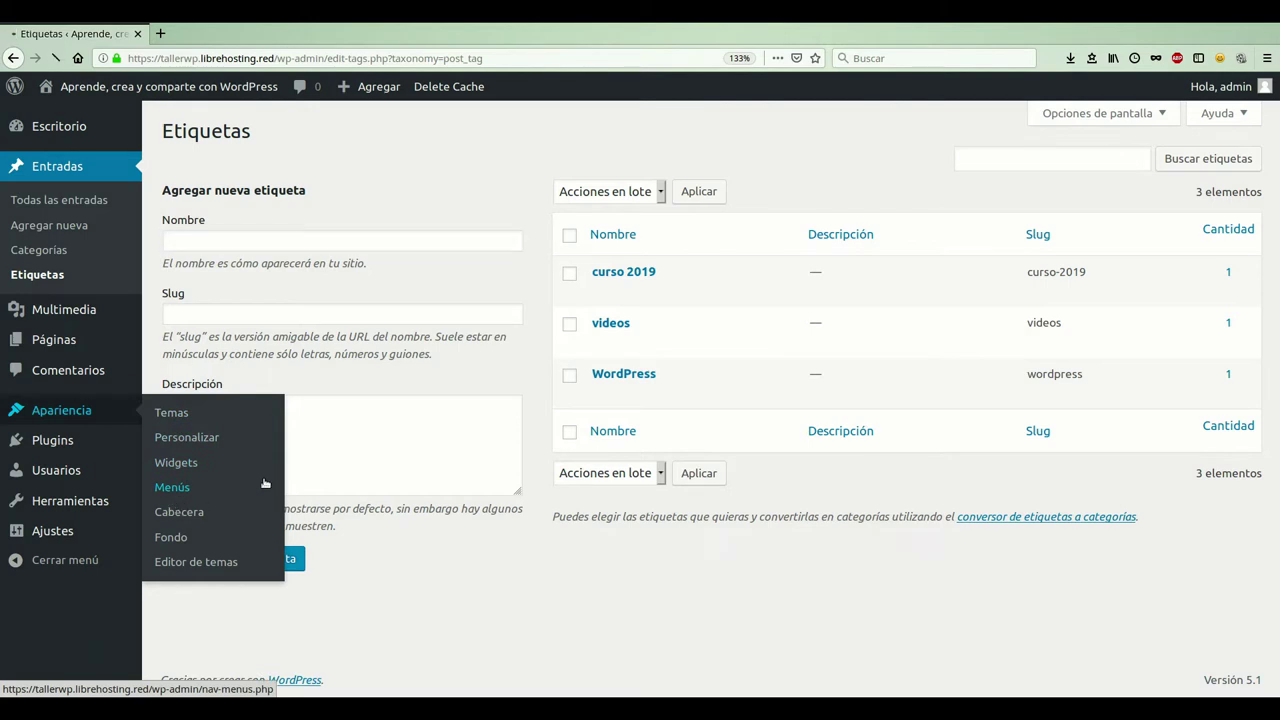
left_click(174, 498)
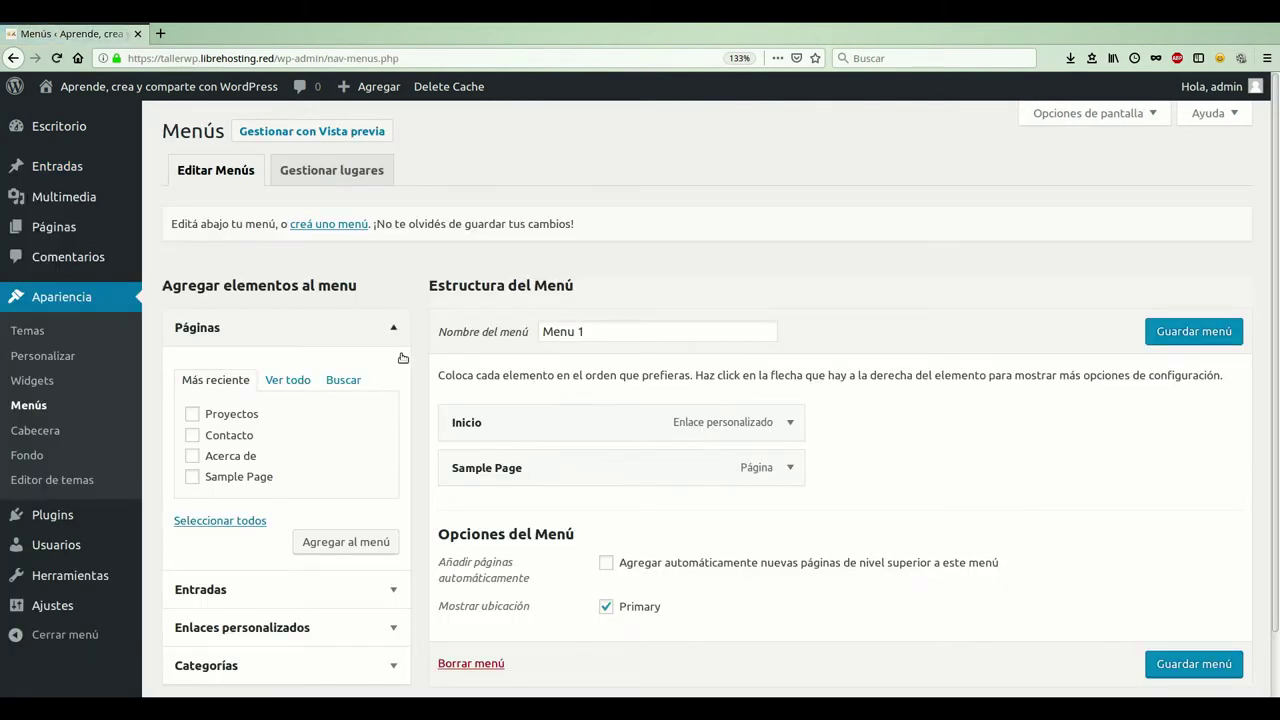
scroll(416, 338, "down", 1)
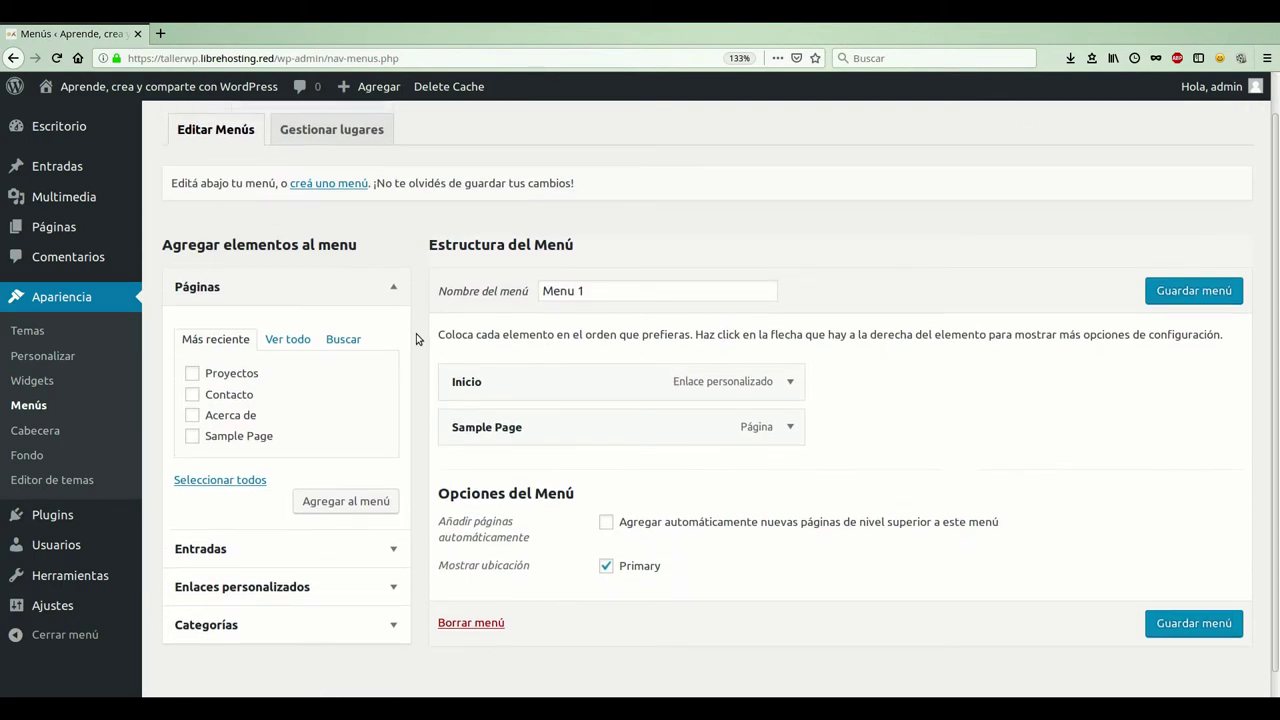
scroll(418, 339, "up", 1)
scroll(418, 339, "down", 1)
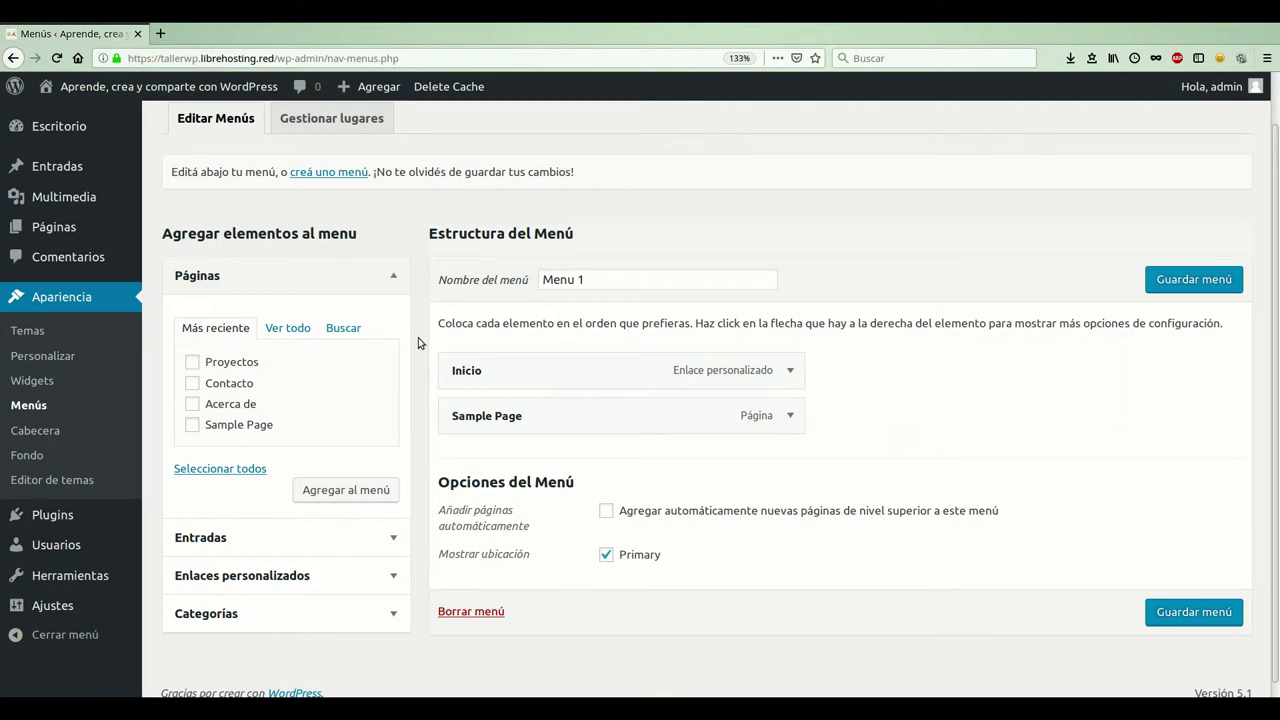
scroll(418, 343, "up", 1)
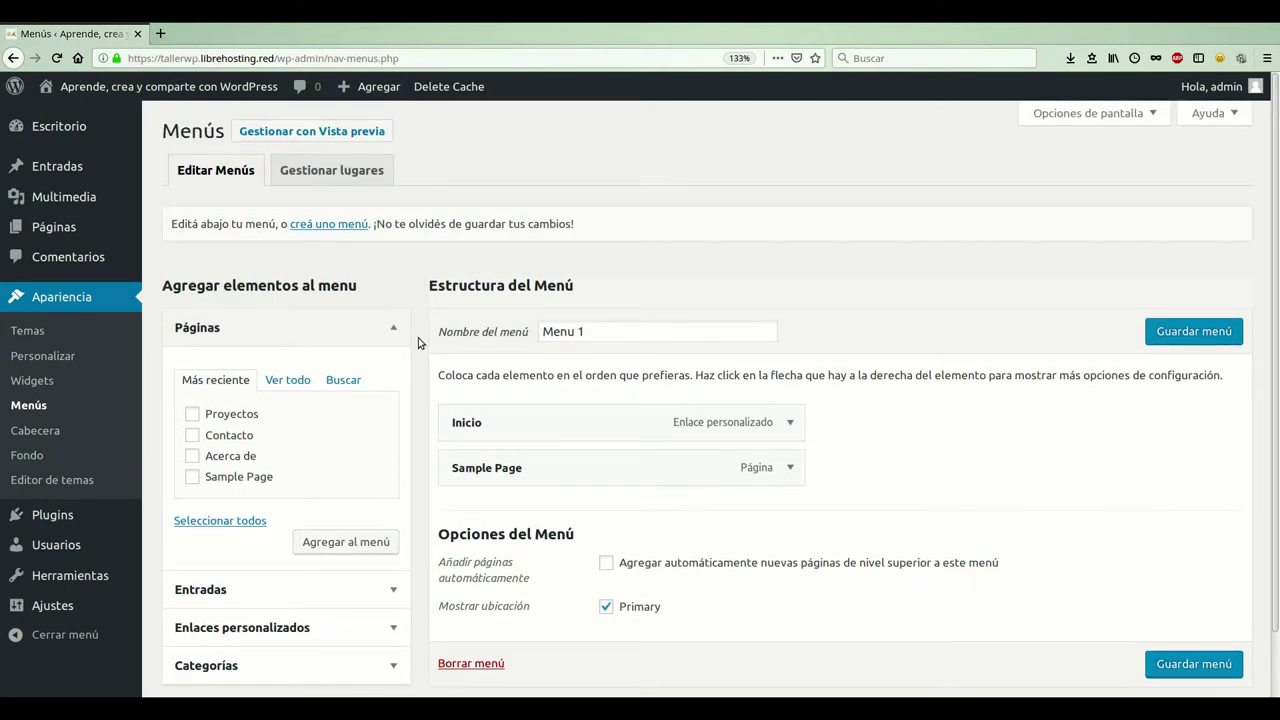
scroll(418, 350, "down", 1)
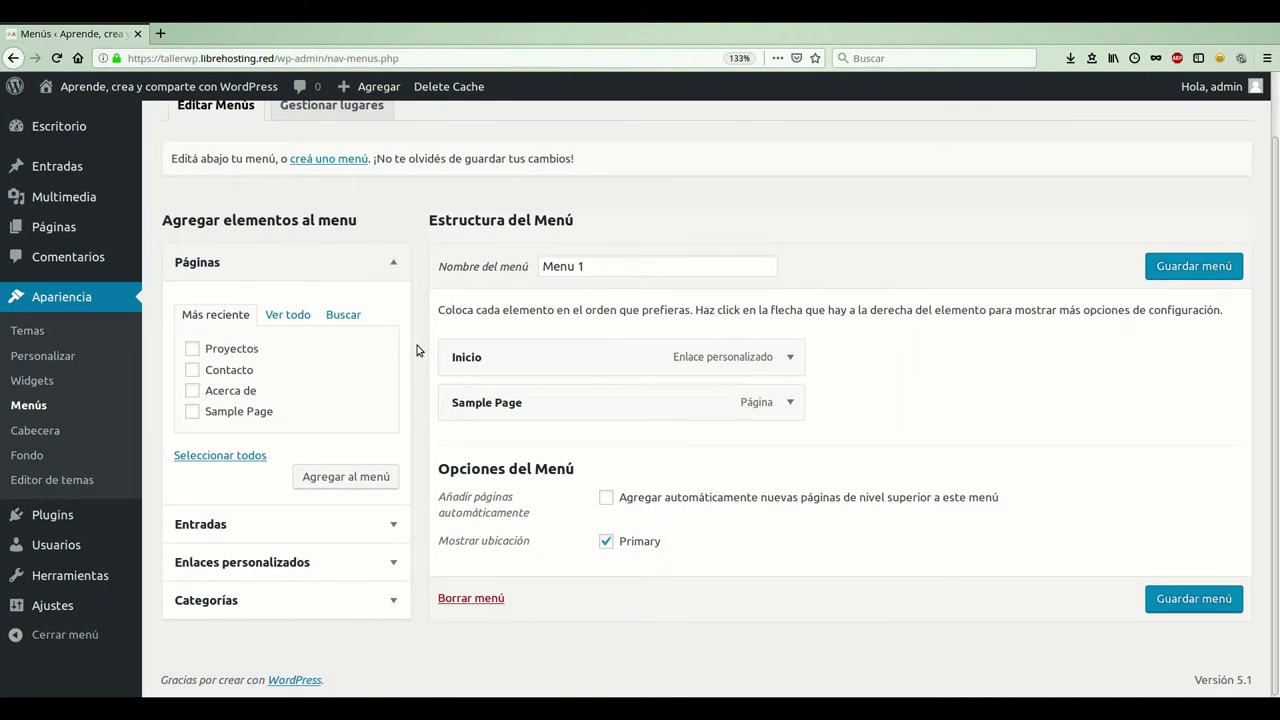
scroll(418, 350, "up", 1)
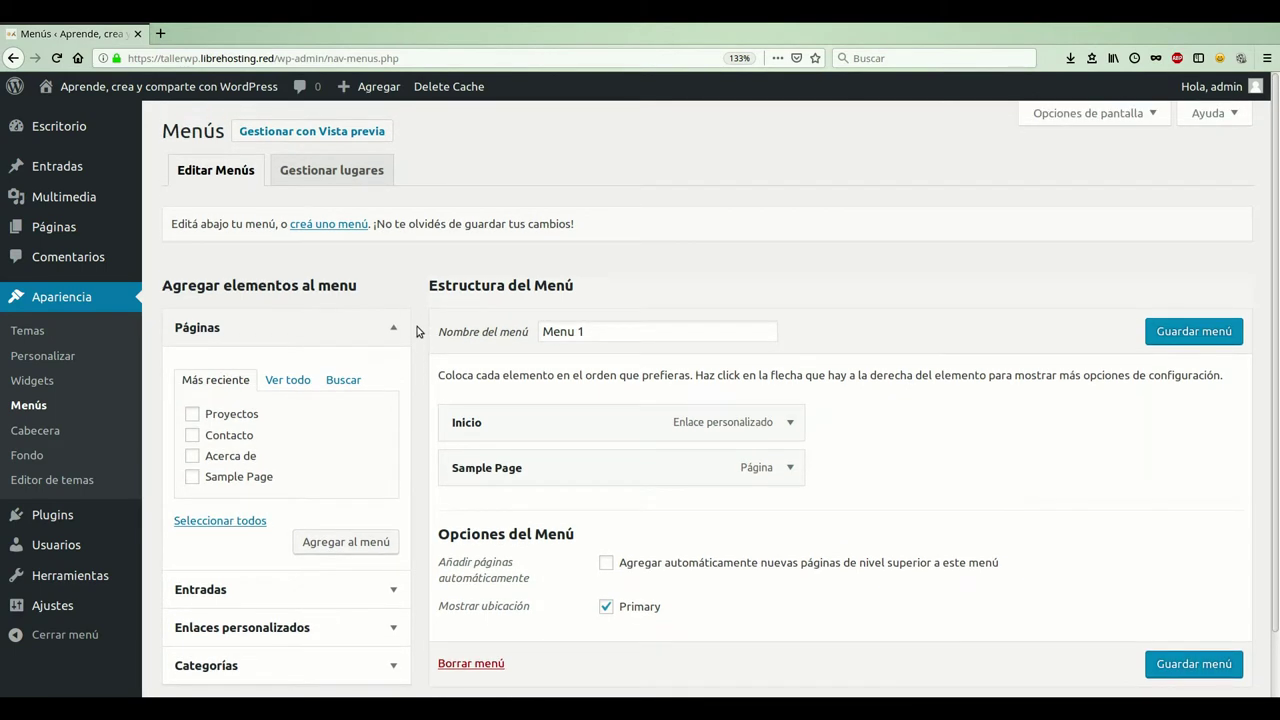
Create a new menu named "Menú Superior".
left_click(321, 249)
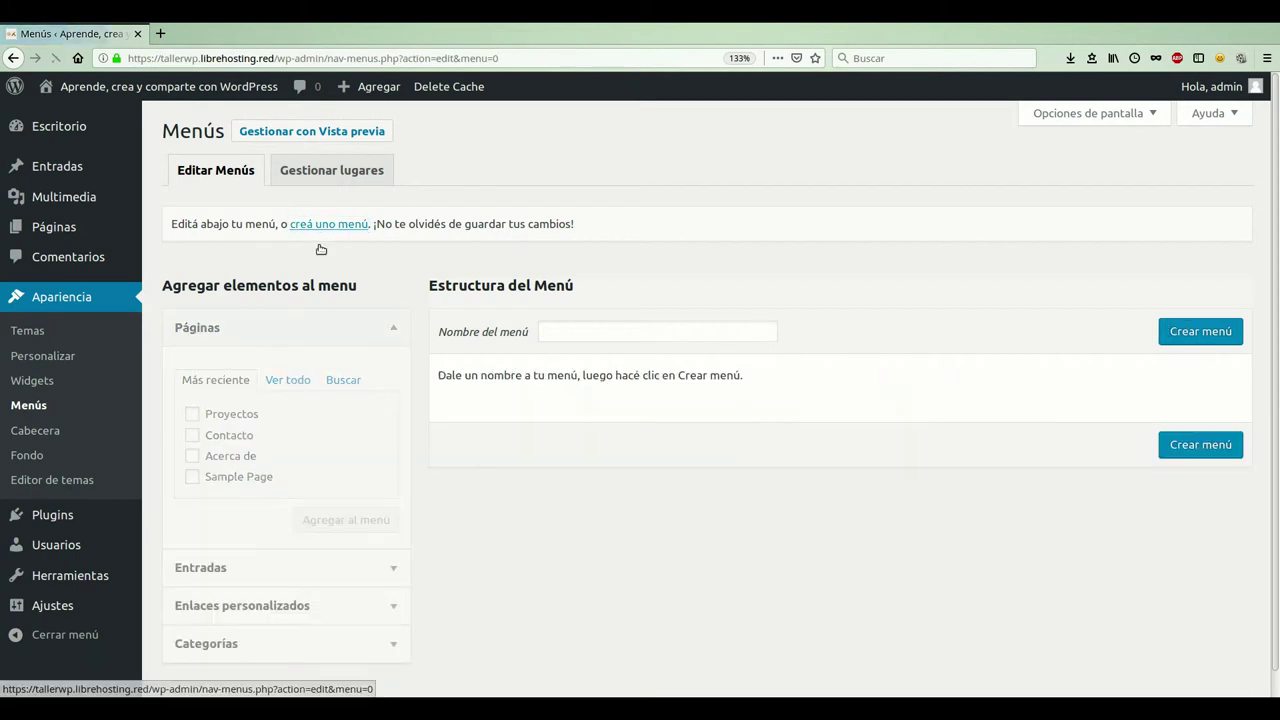
left_click(593, 345)
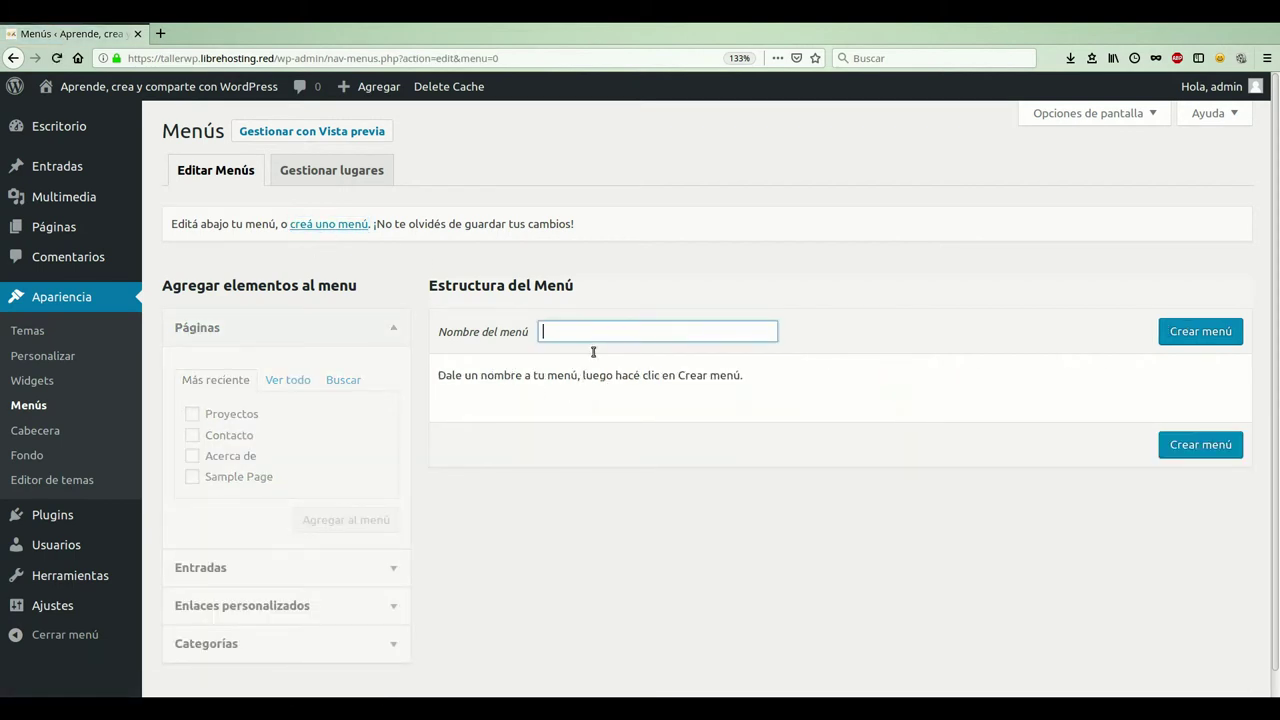
type("Menú Superior")
left_click(1218, 341)
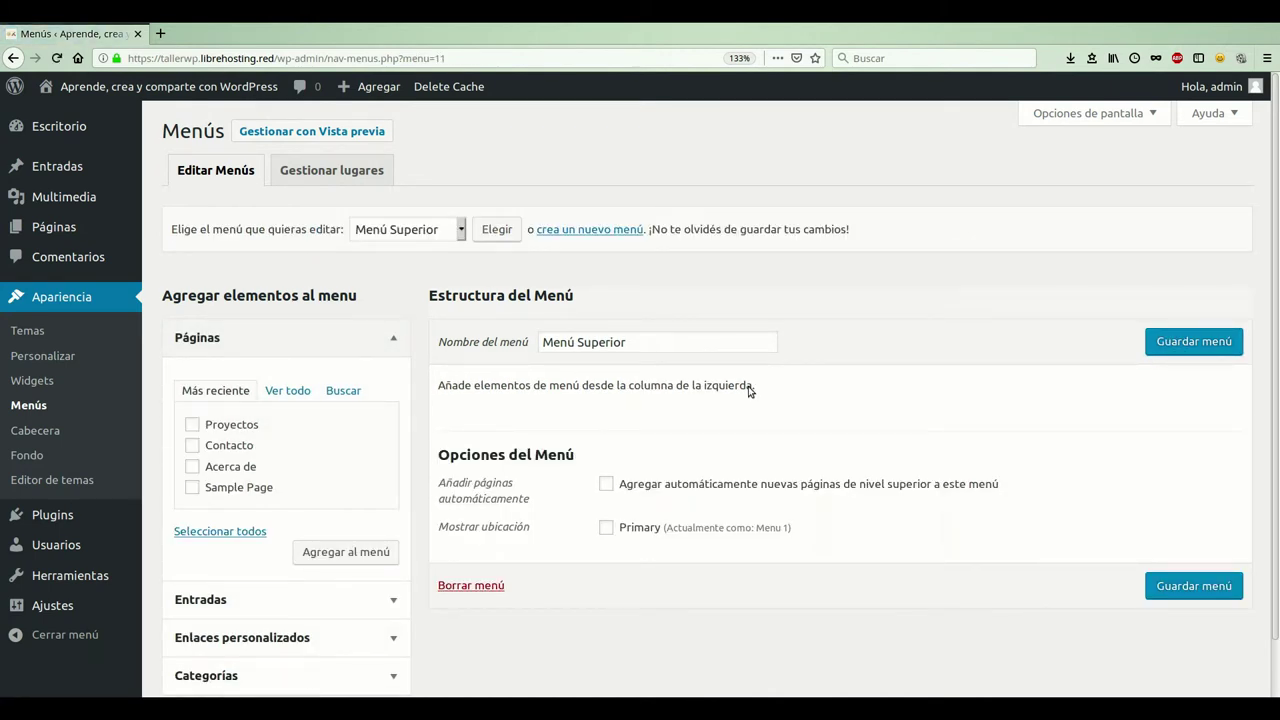
Add the Acerca de page to Menú Superior.
scroll(750, 390, "down", 1)
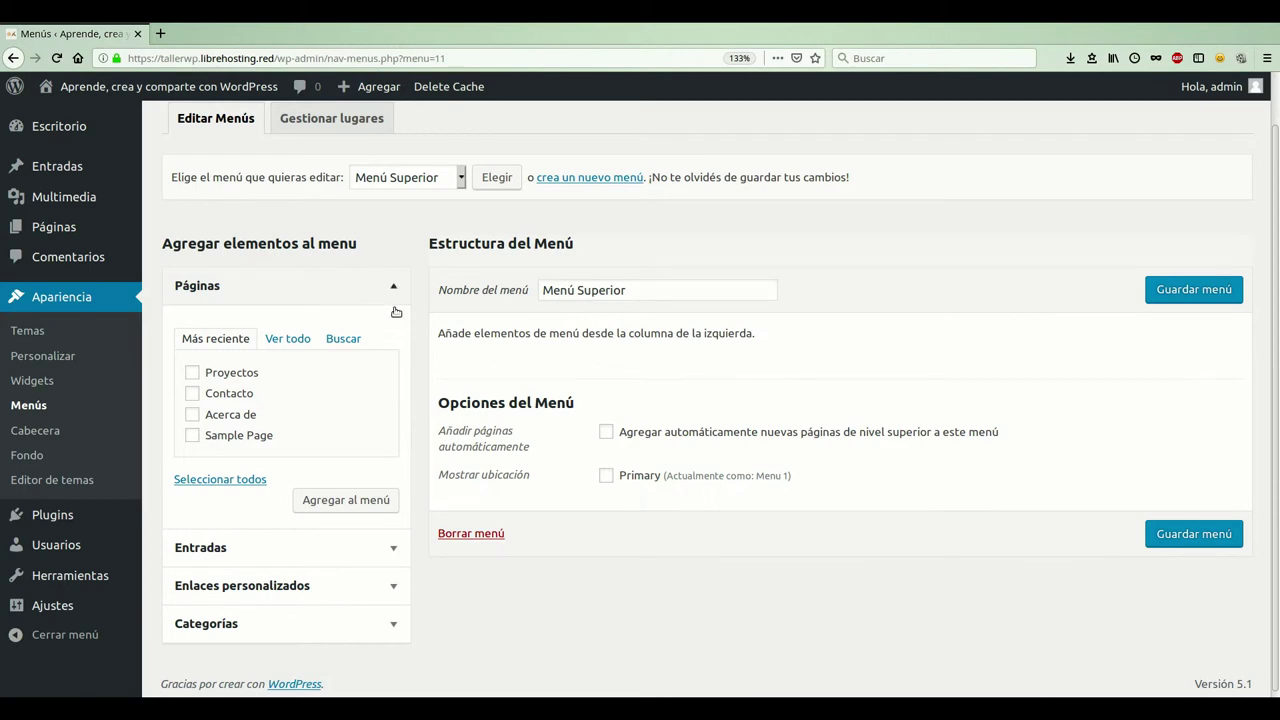
left_click(395, 309)
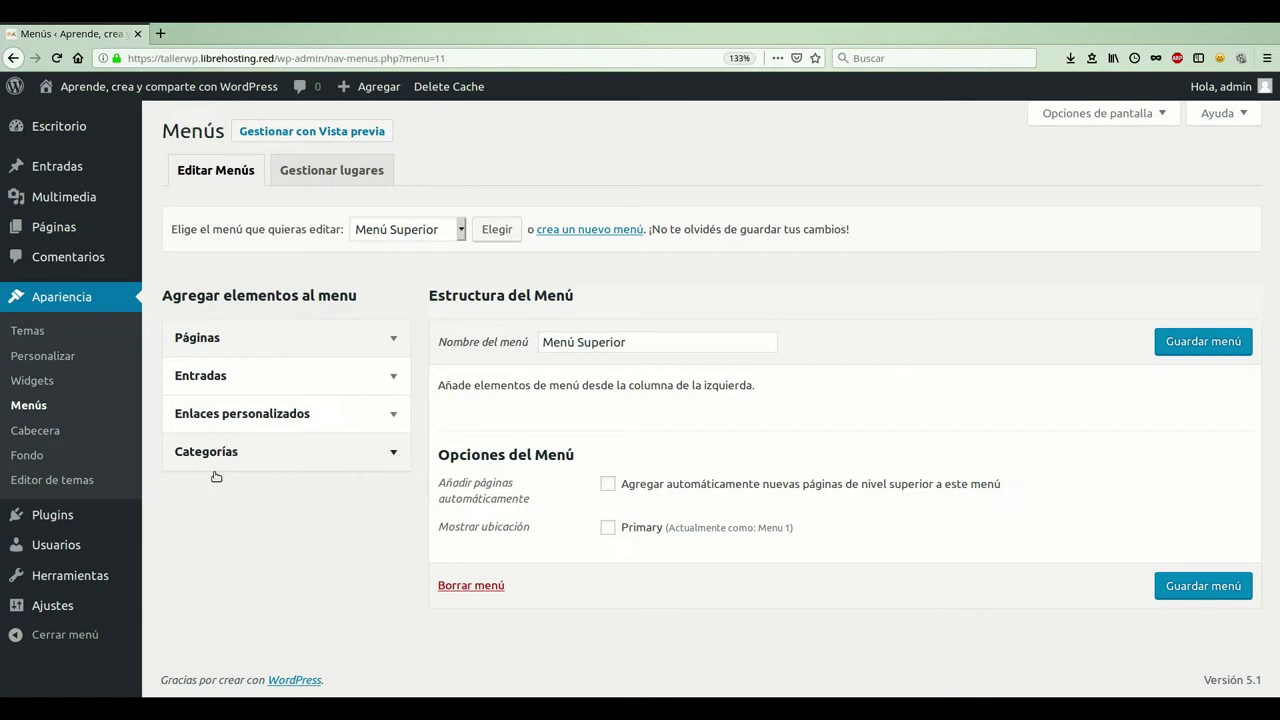
left_click(390, 354)
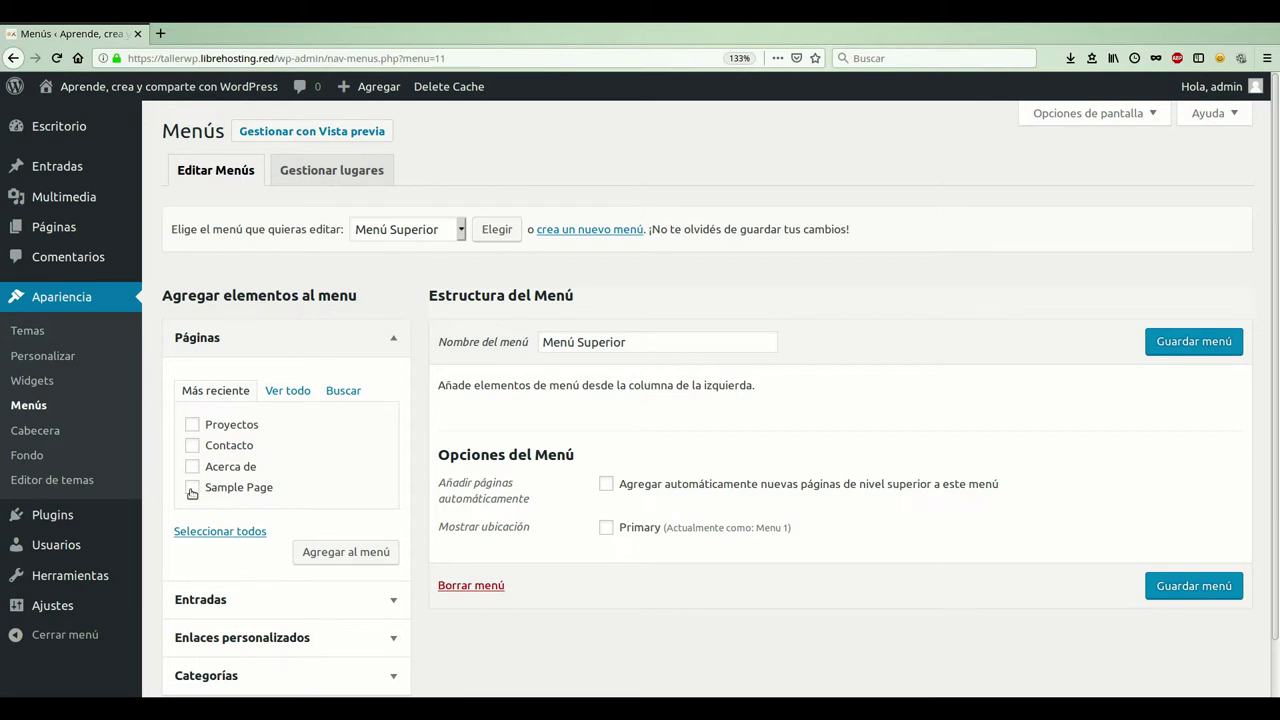
left_click(192, 466)
scroll(345, 488, "down", 1)
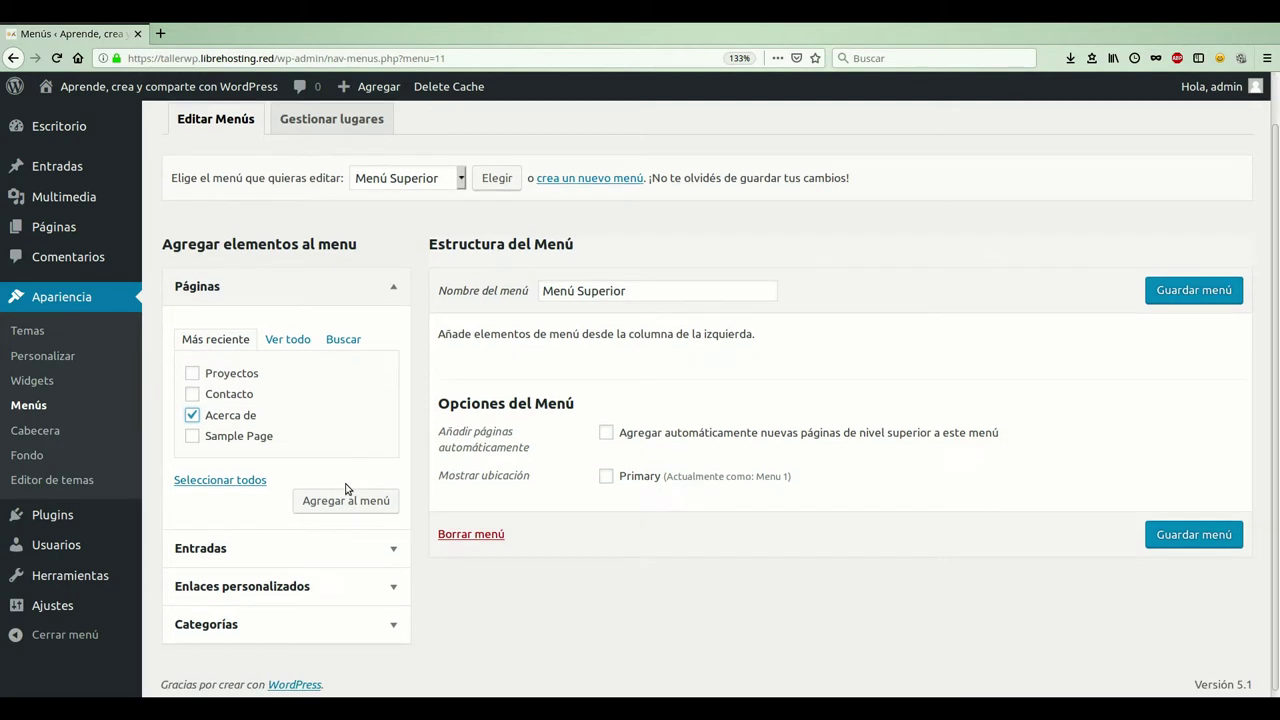
left_click(335, 512)
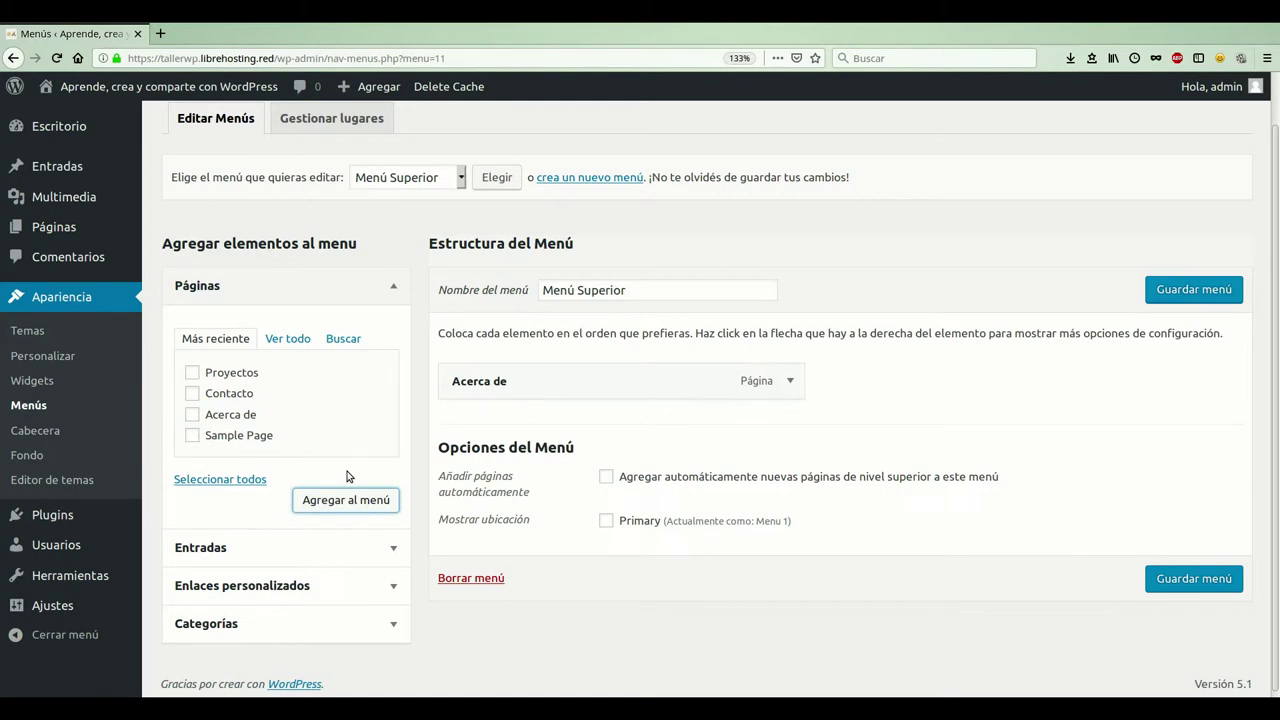
Add the post "Creando contenidos con WordPress" to Menú Superior.
left_click(392, 552)
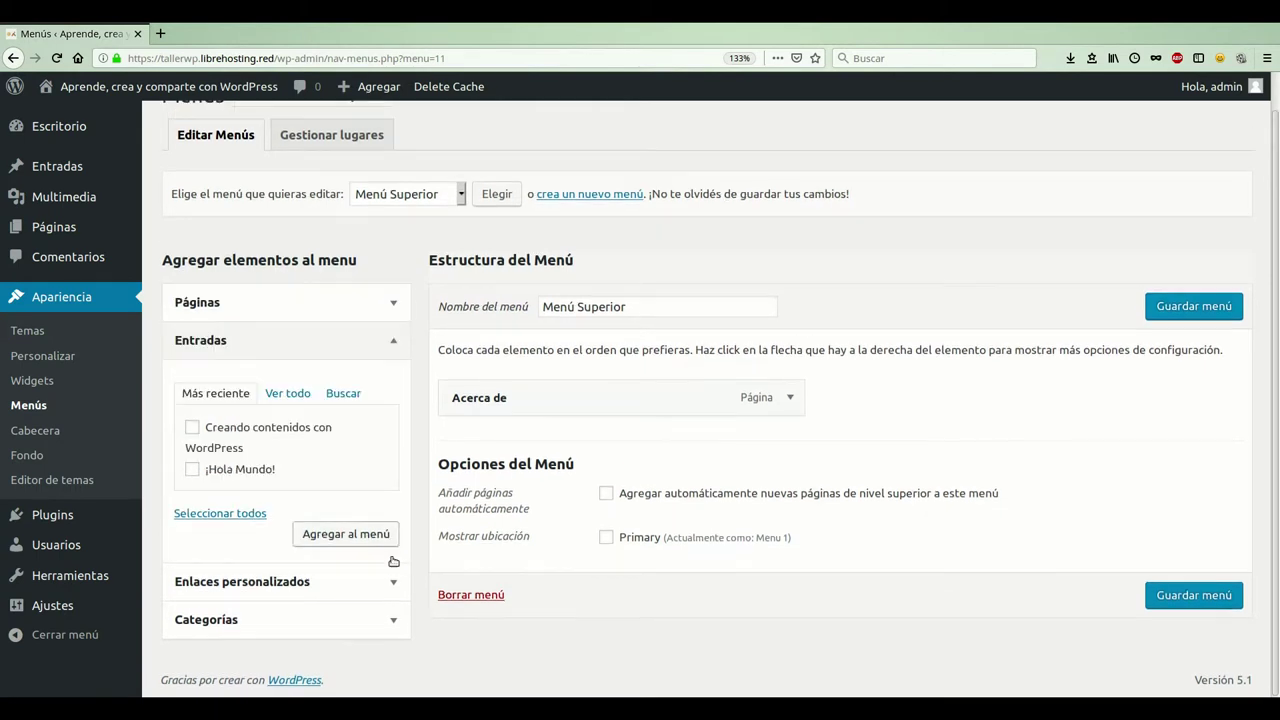
left_click(193, 450)
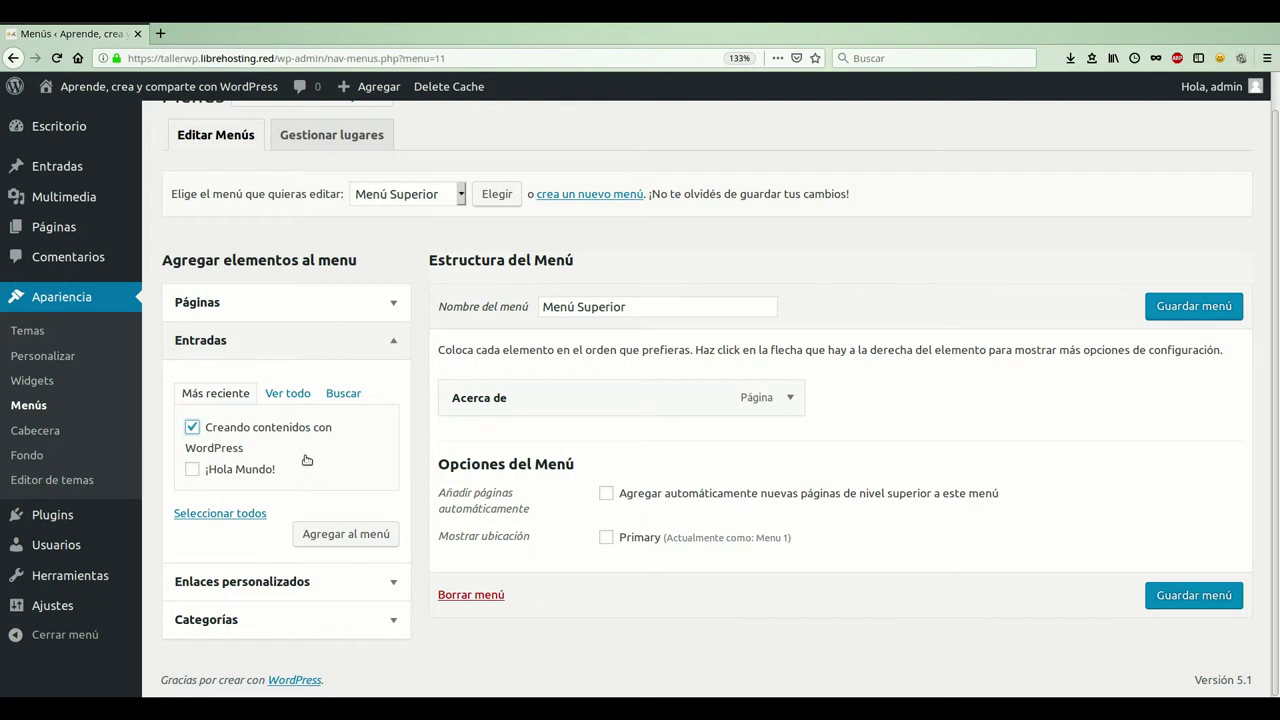
left_click(335, 538)
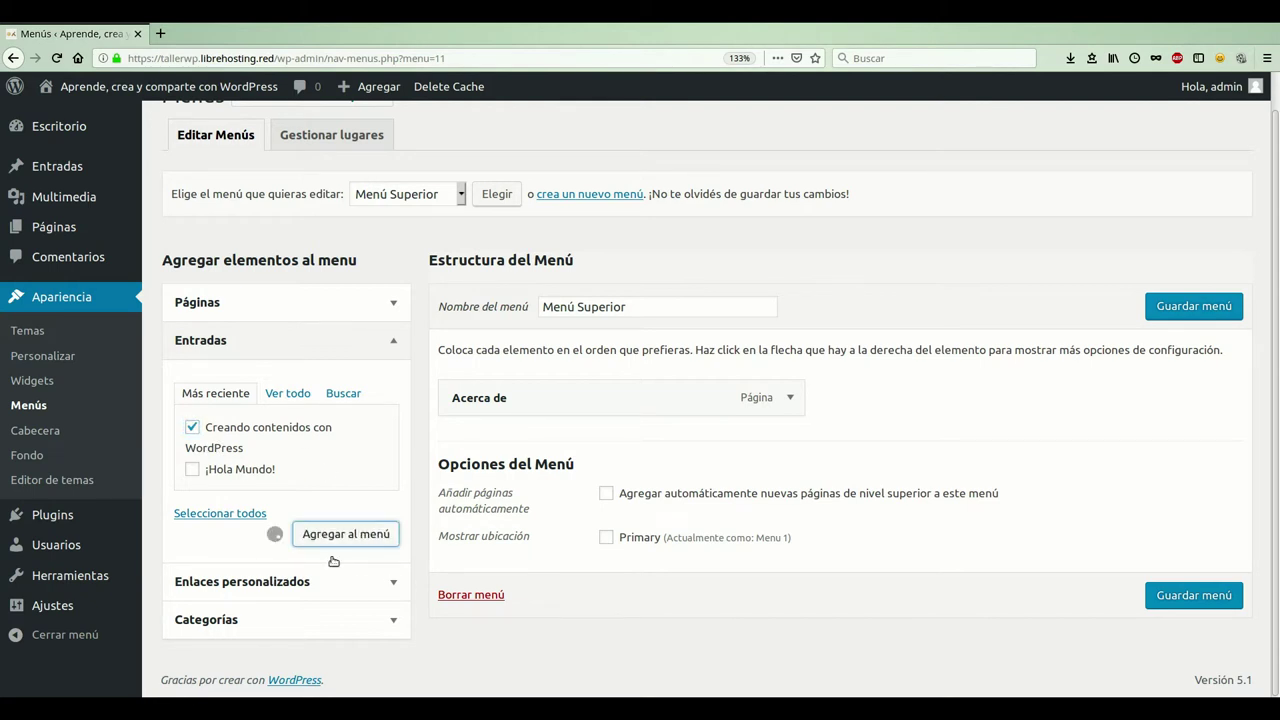
scroll(334, 562, "down", 1)
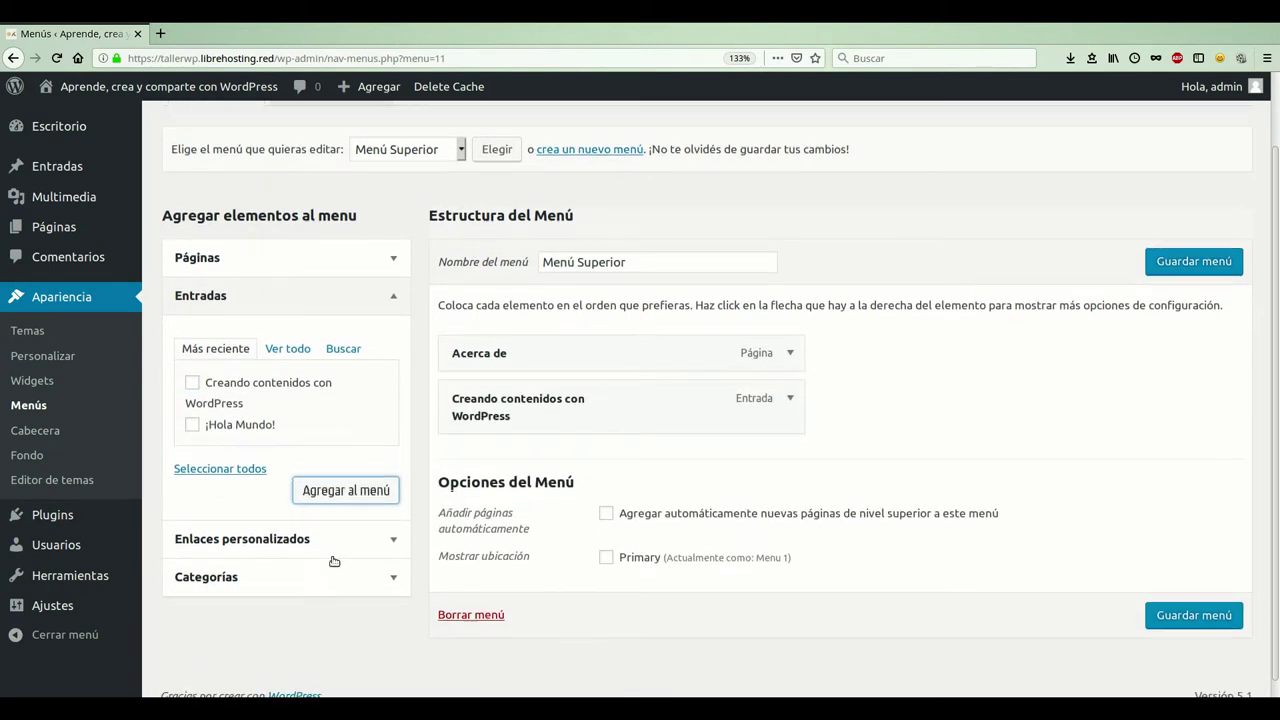
View the custom link options and add the Tutoriales category to Menú Superior.
left_click(392, 535)
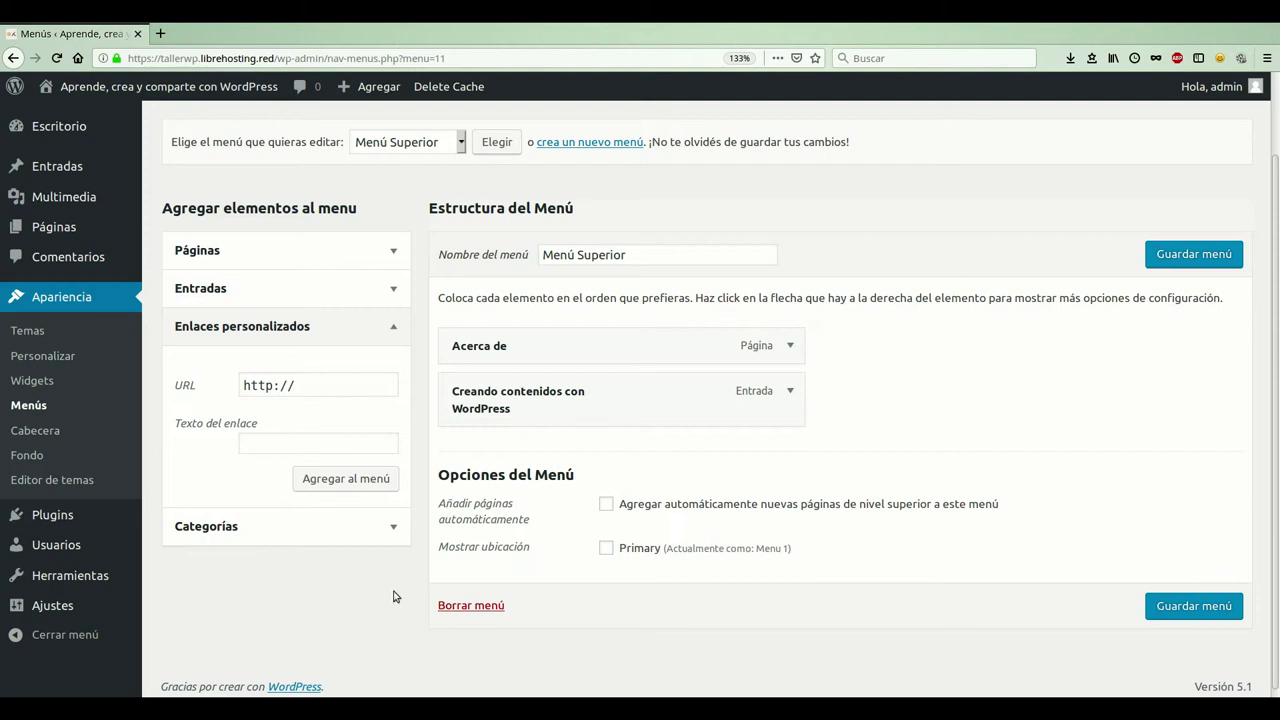
left_click(395, 548)
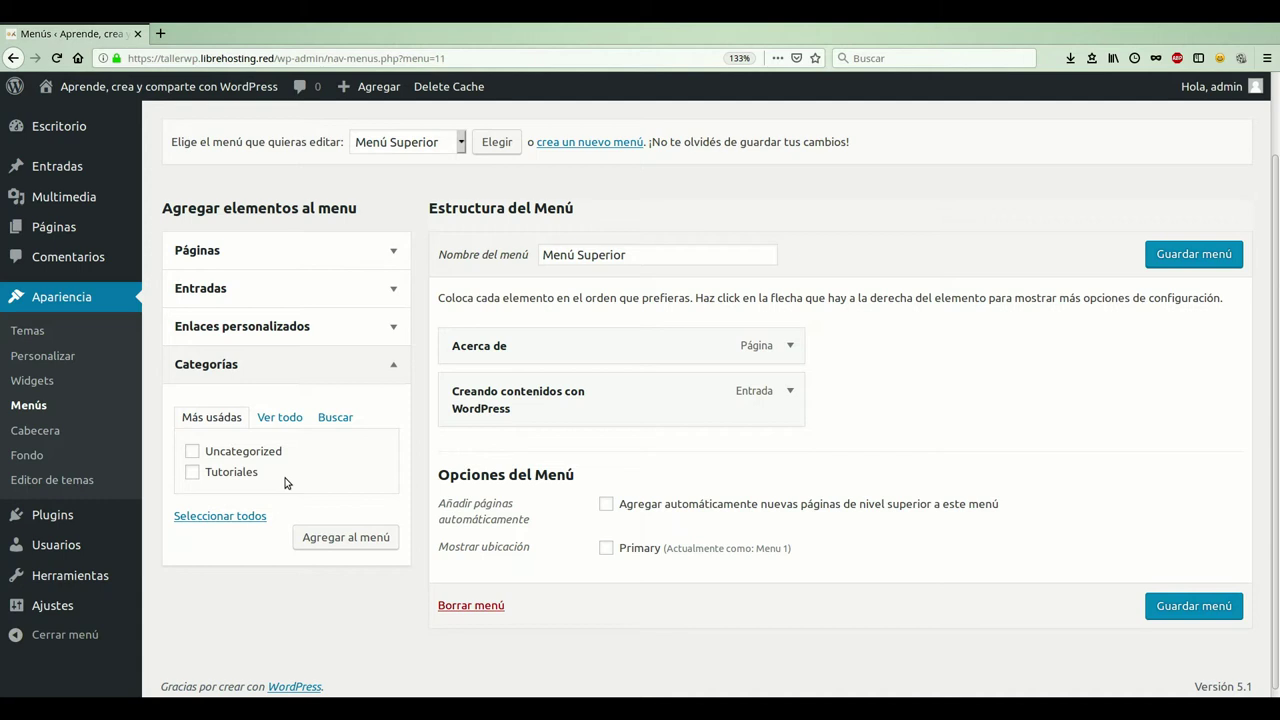
left_click(192, 472)
left_click(342, 540)
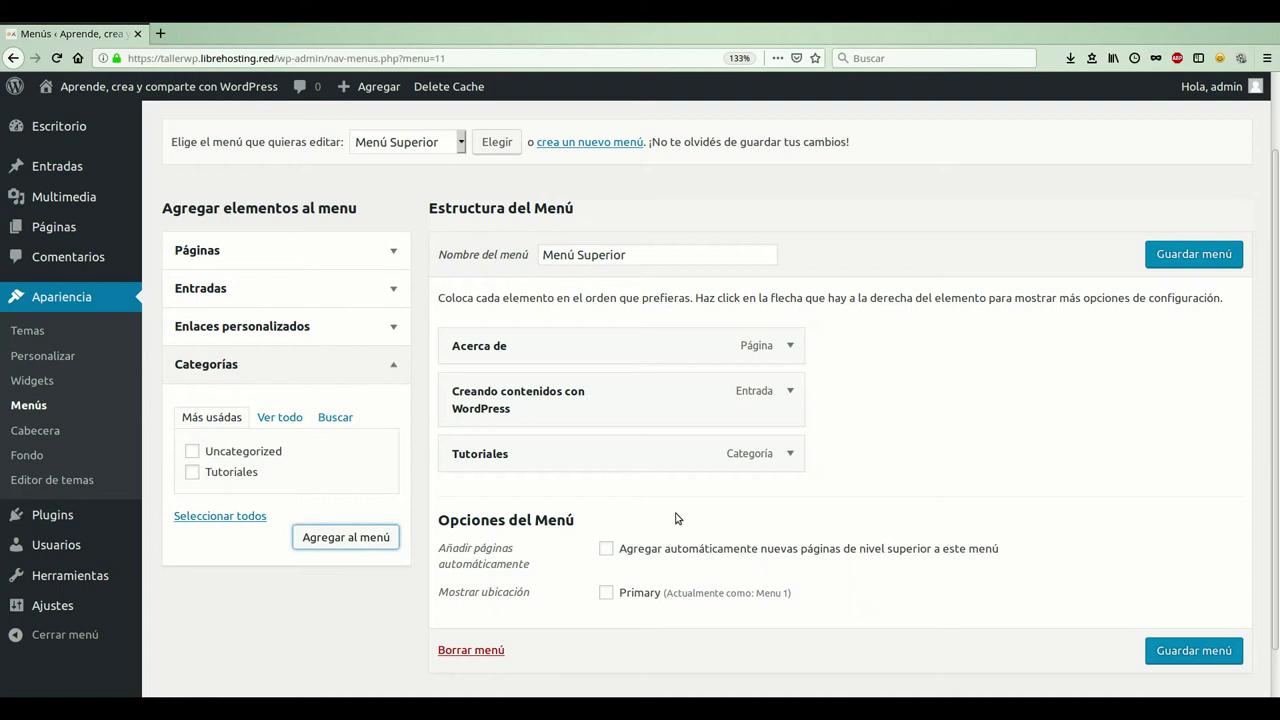
Try nesting the post under Acerca de and Tutoriales under the post, and return both items to the top level.
scroll(1056, 401, "down", 1)
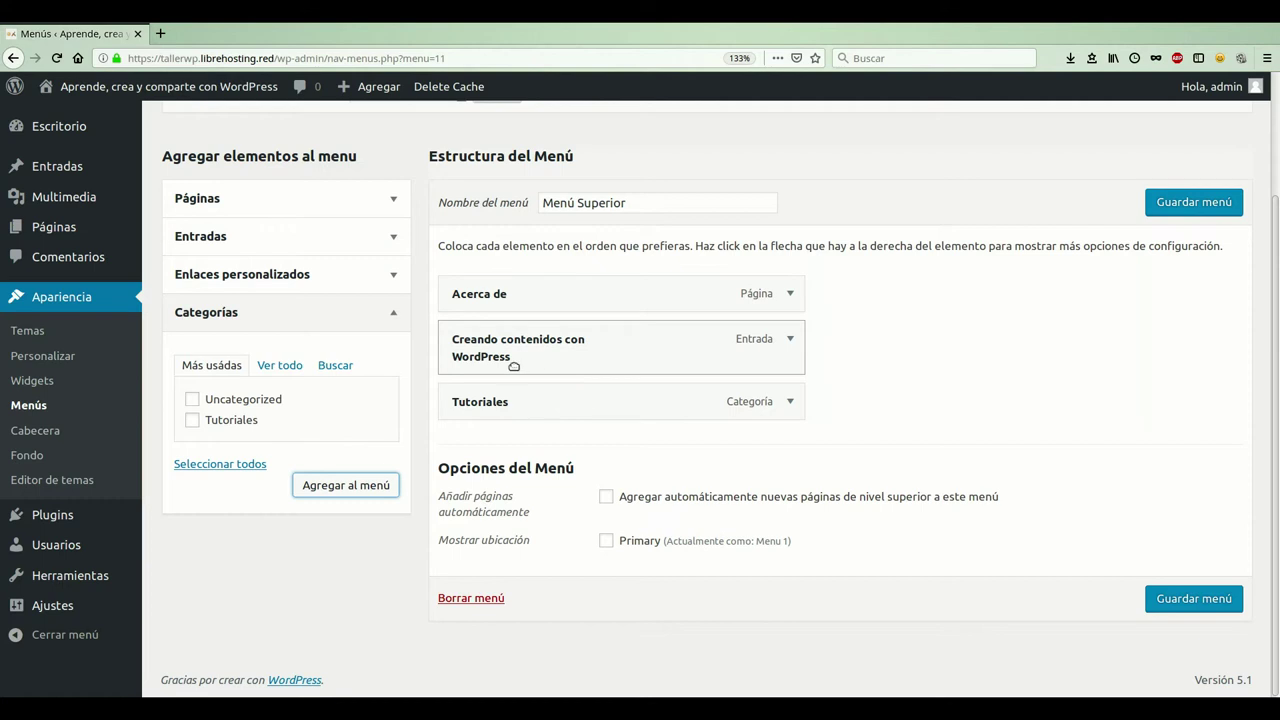
left_click_drag(513, 366, 541, 430)
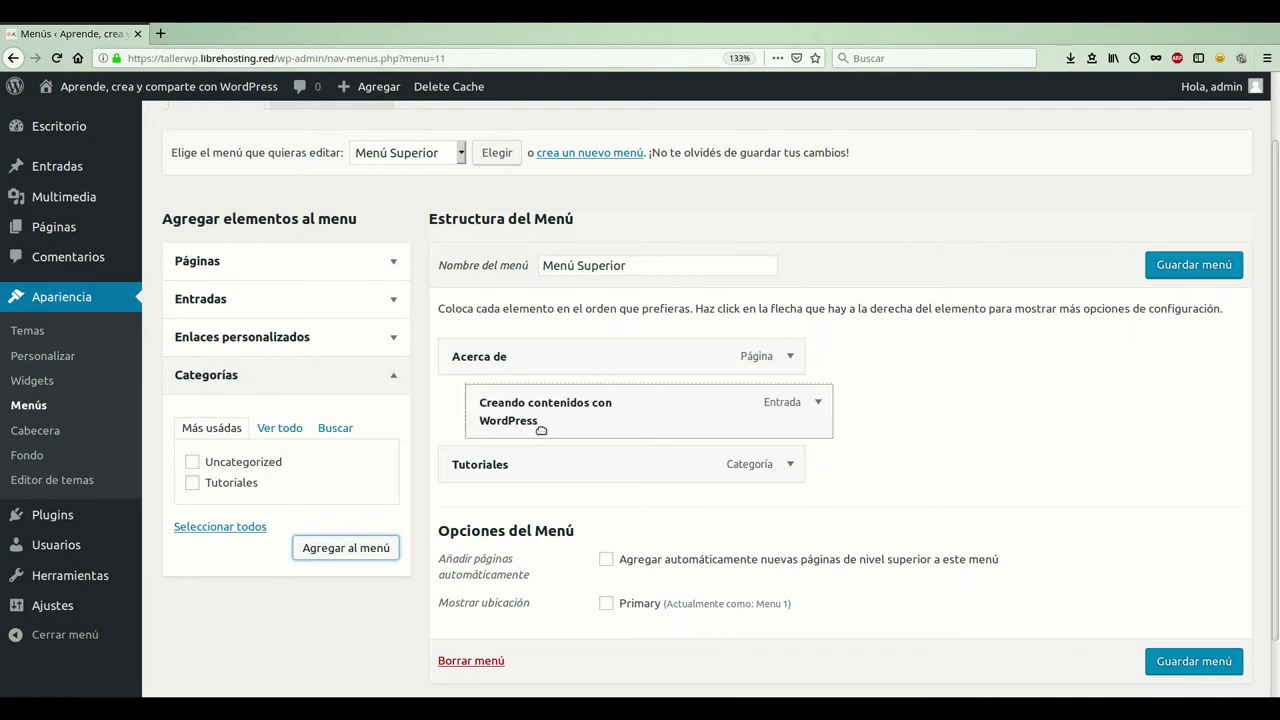
left_click_drag(541, 430, 542, 431)
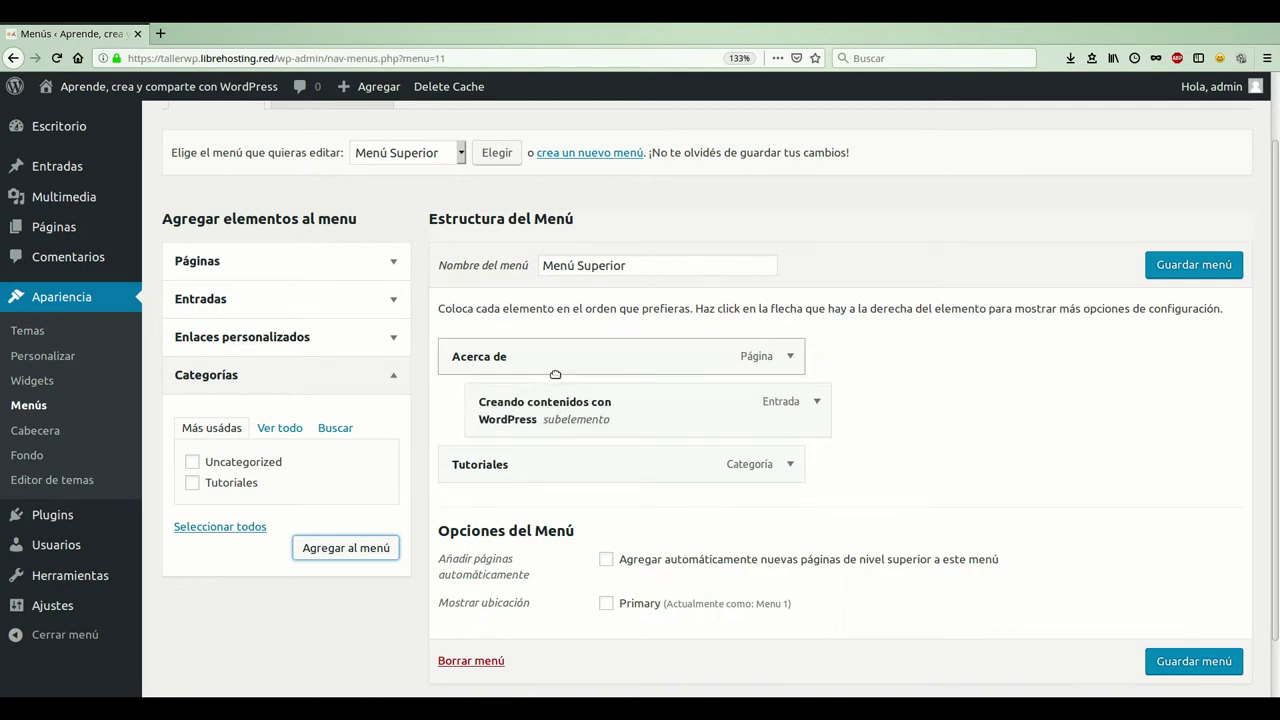
left_click_drag(559, 497, 641, 496)
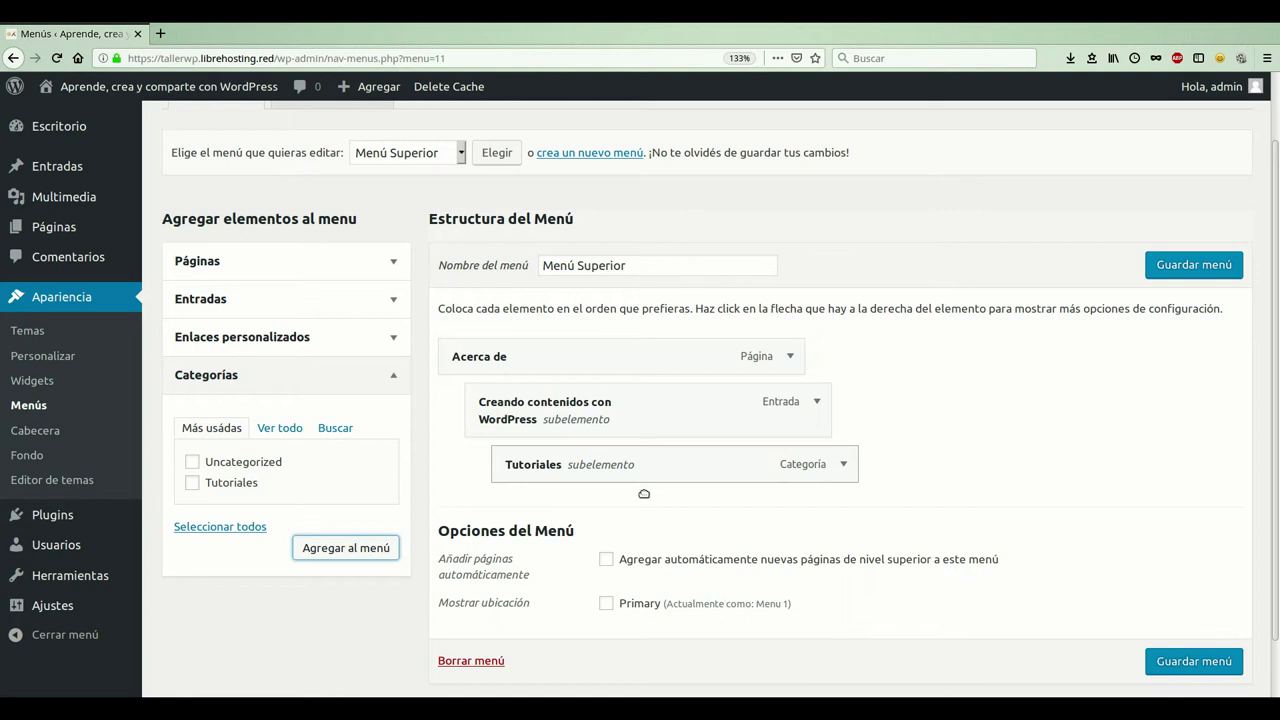
left_click_drag(614, 433, 555, 531)
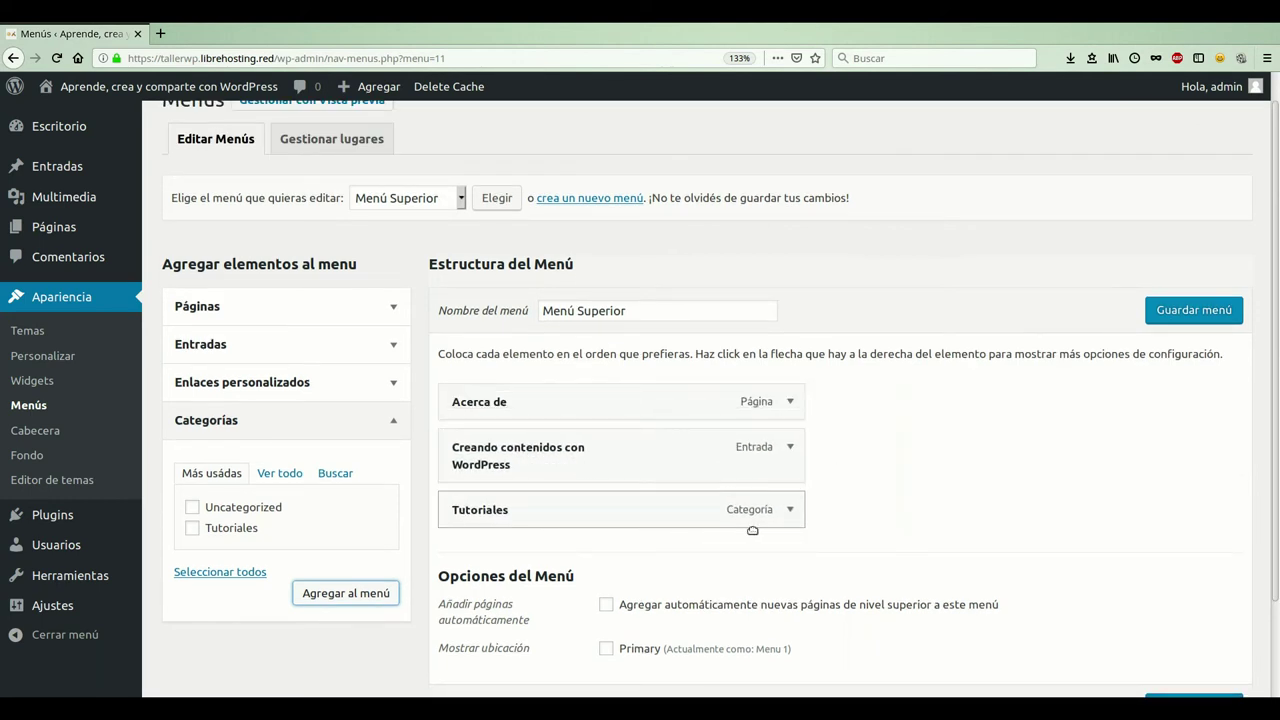
Assign Menú Superior to the Primary display location and save the menu.
scroll(940, 520, "down", 1)
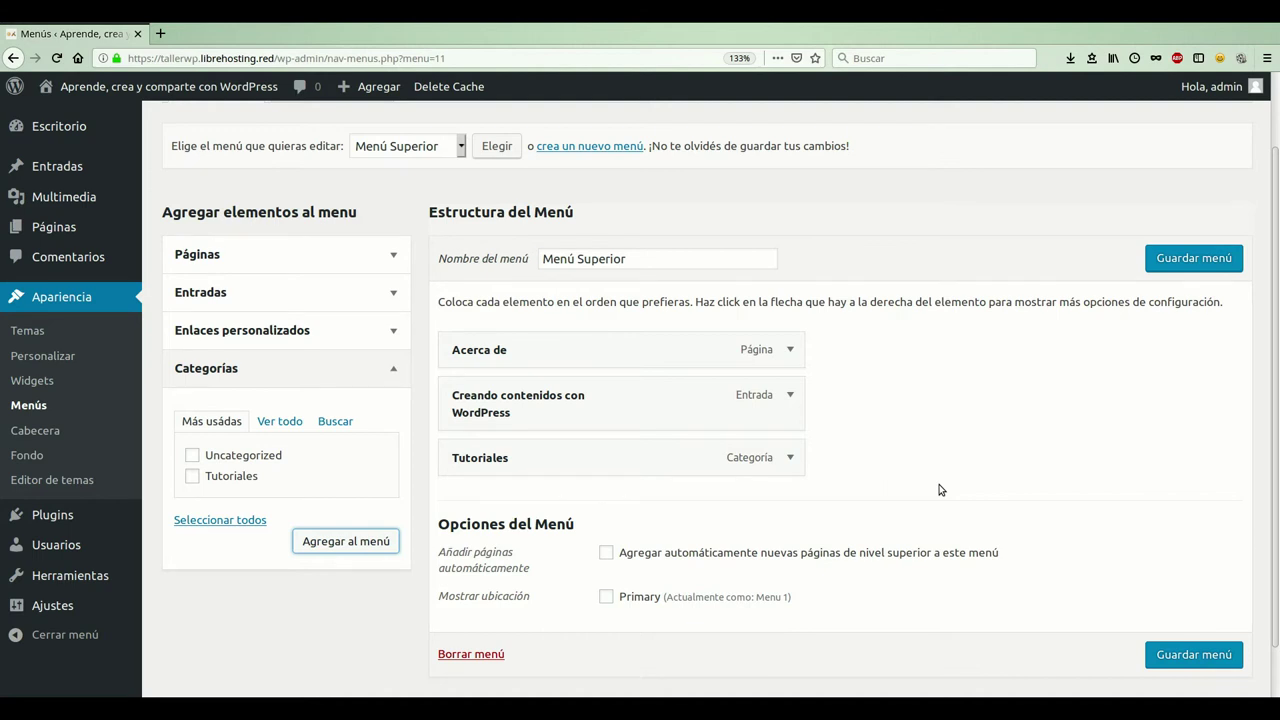
scroll(940, 490, "down", 1)
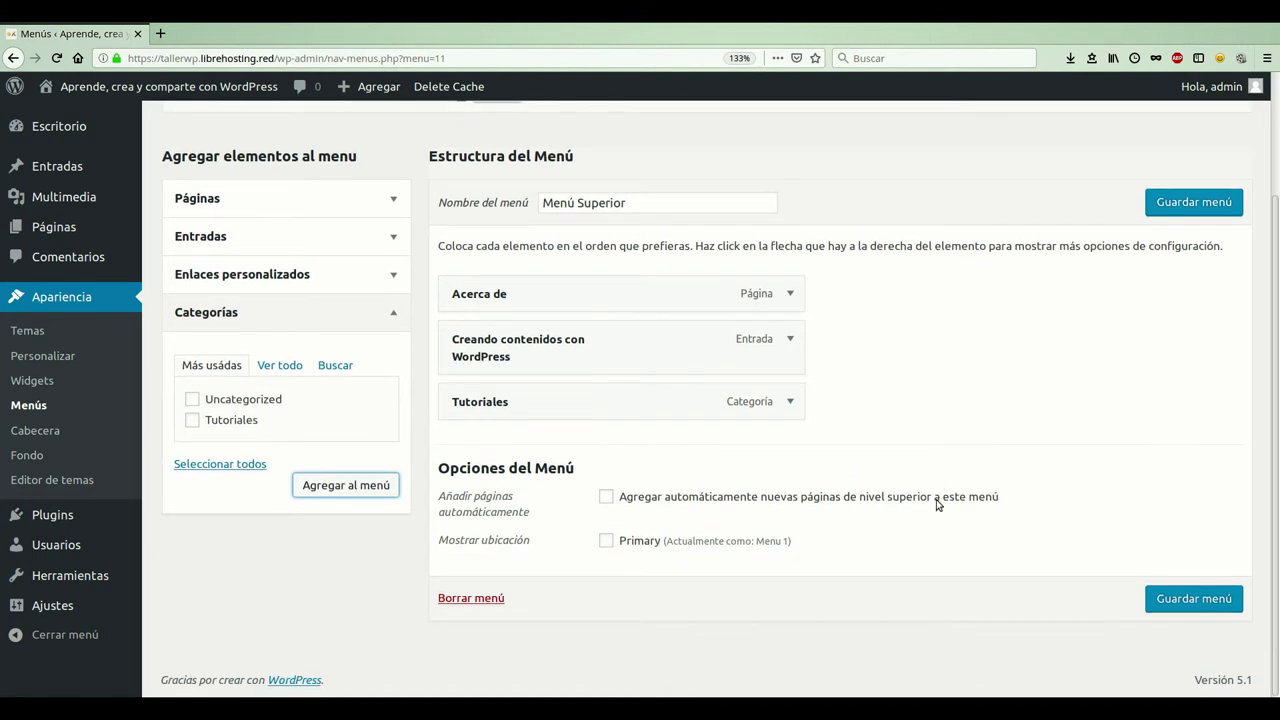
scroll(555, 566, "up", 1)
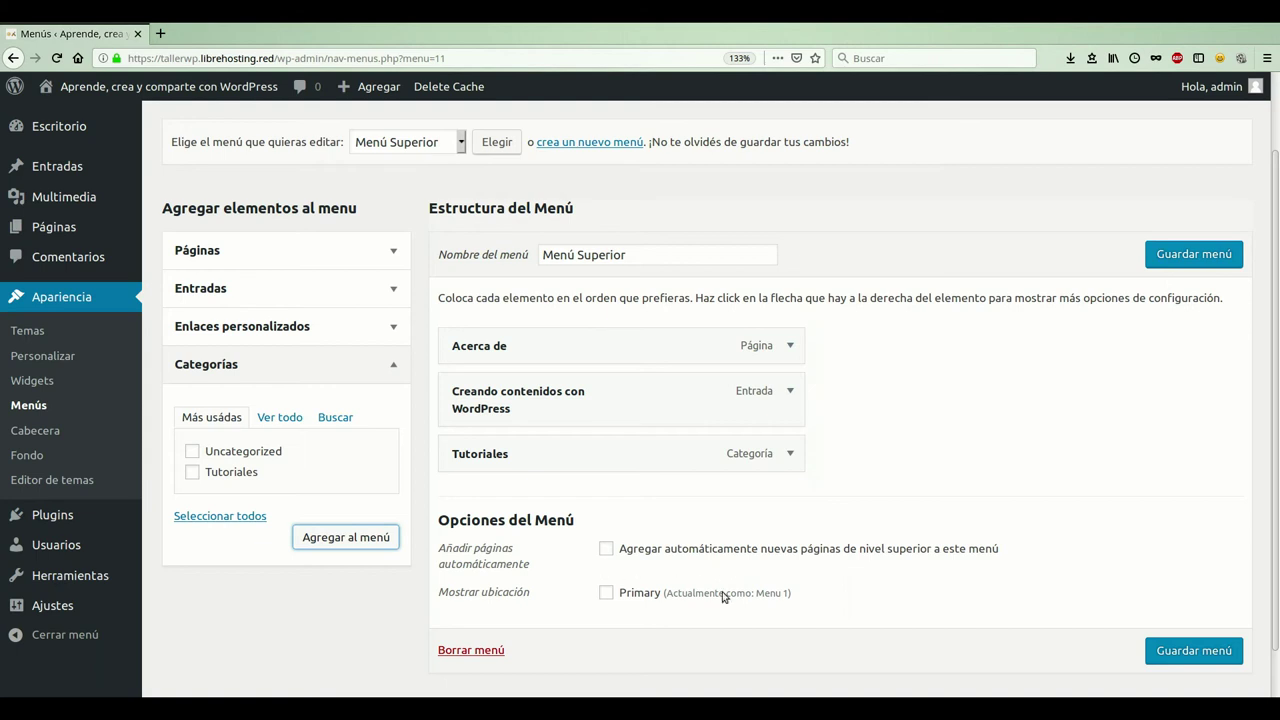
scroll(590, 632, "down", 1)
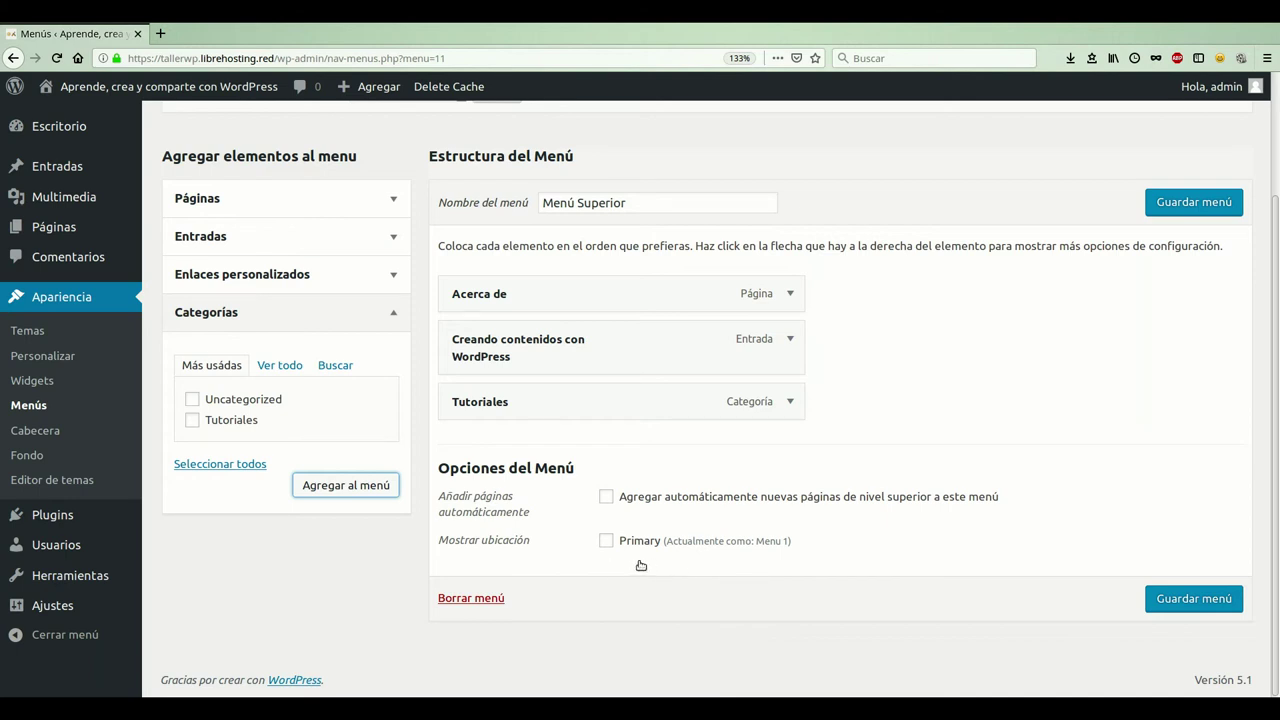
left_click(606, 563)
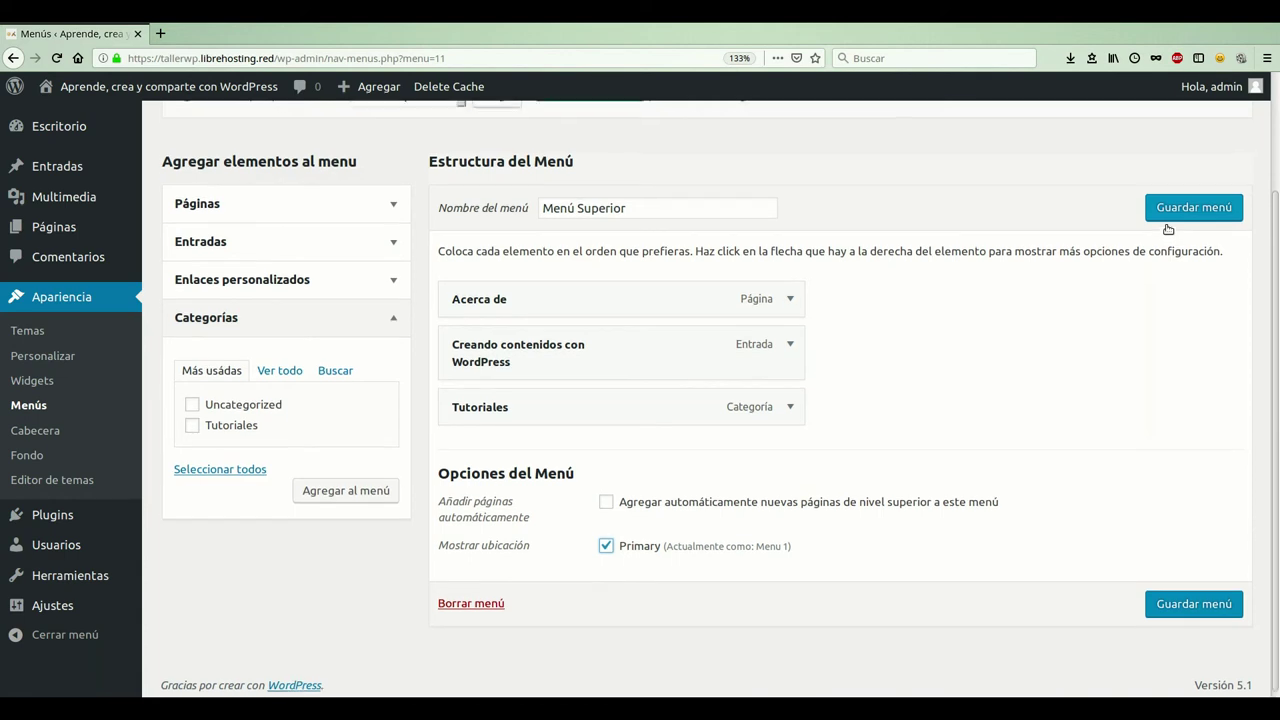
scroll(1167, 230, "up", 1)
left_click(1196, 266)
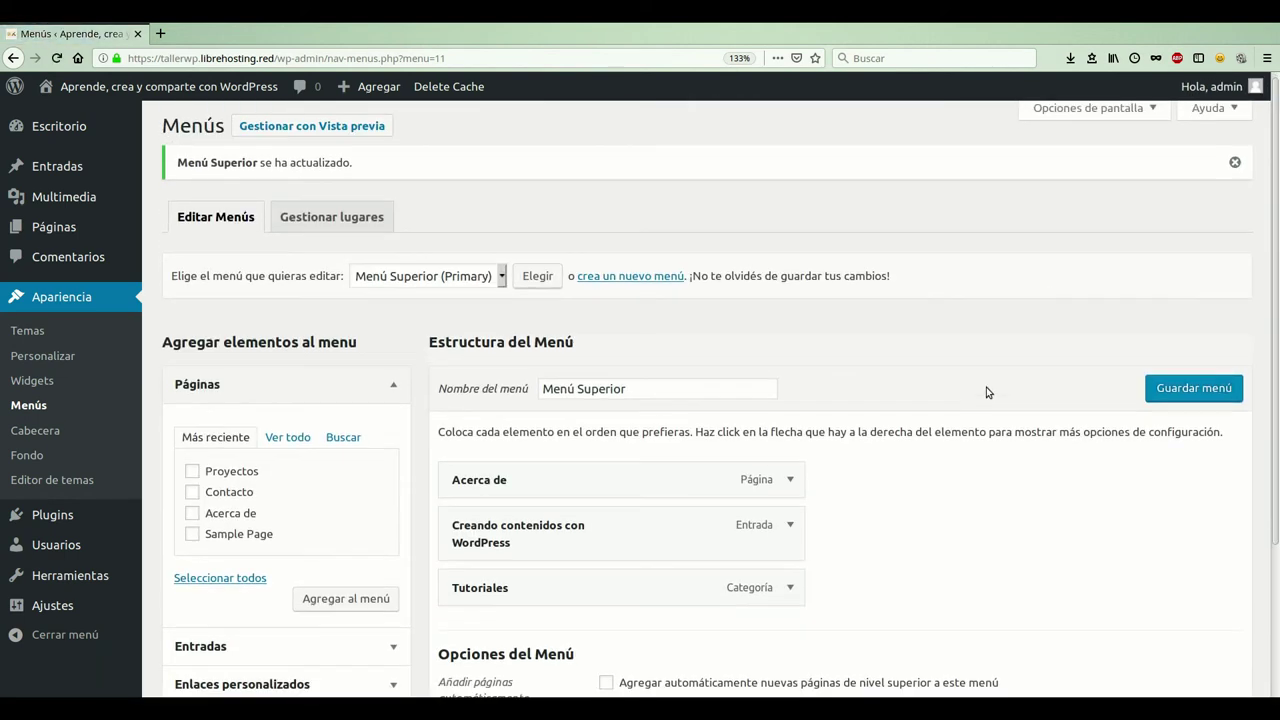
scroll(988, 390, "down", 4)
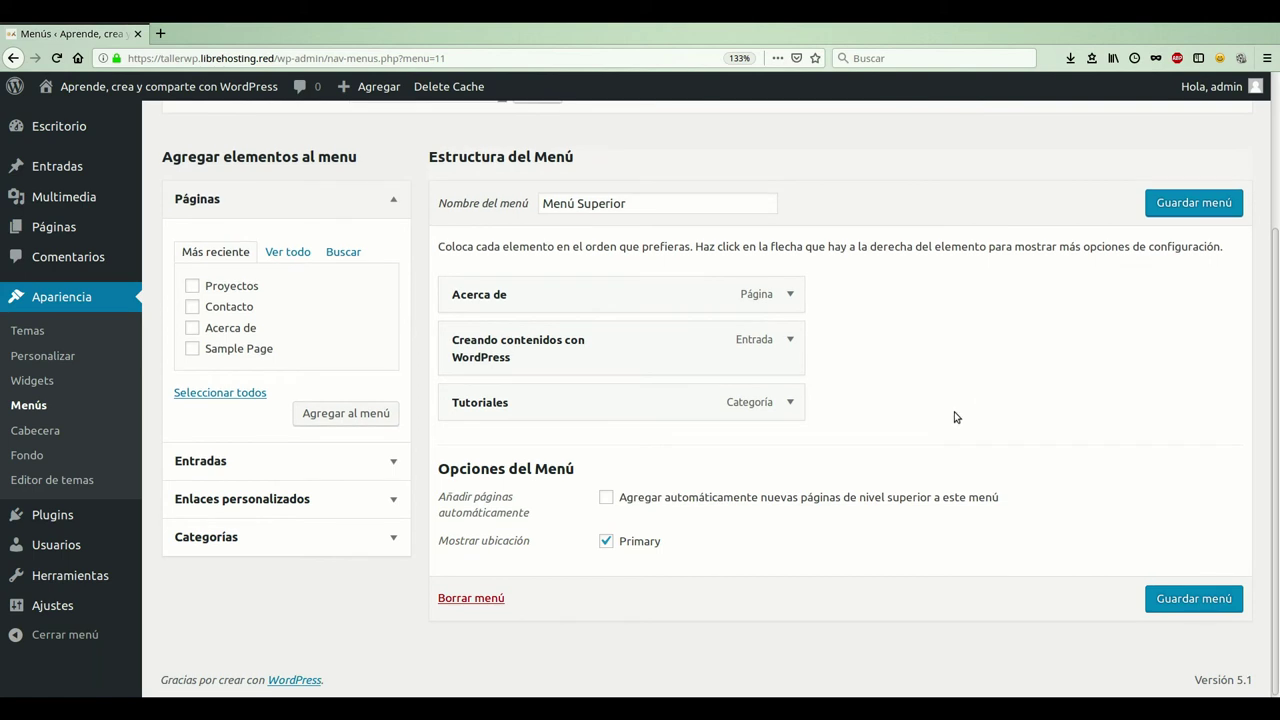
scroll(955, 417, "up", 3)
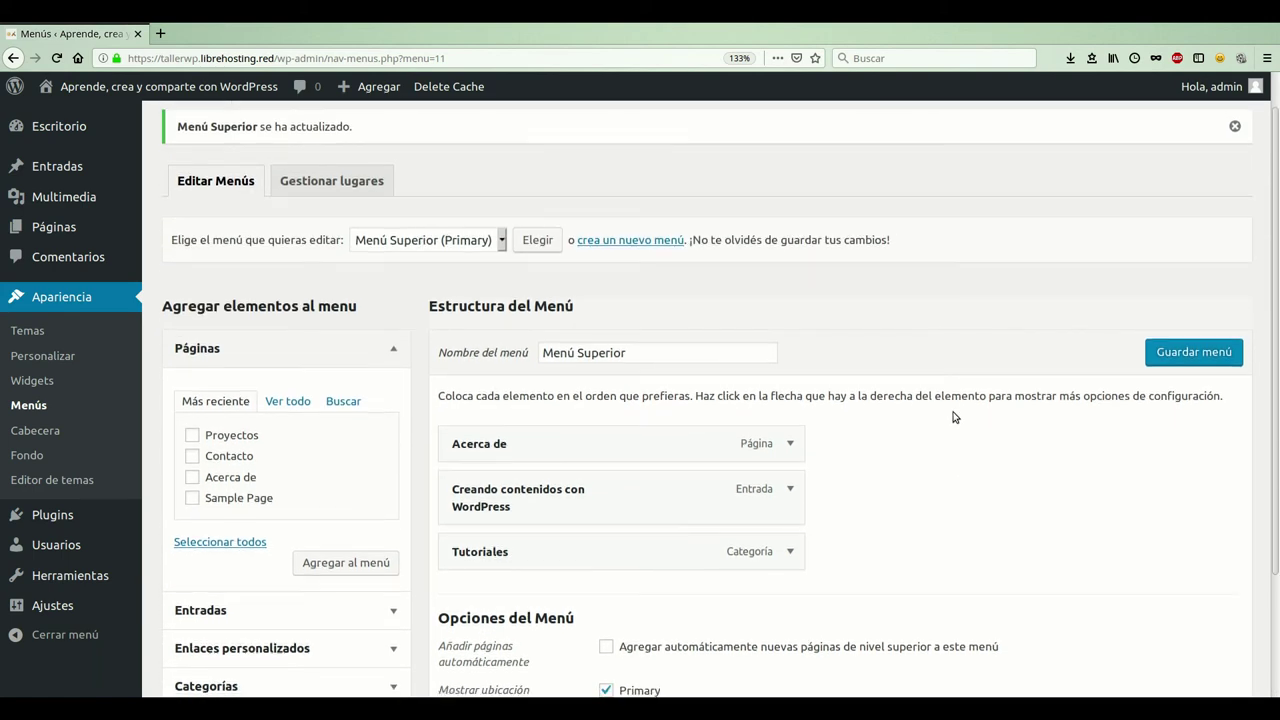
scroll(953, 417, "down", 3)
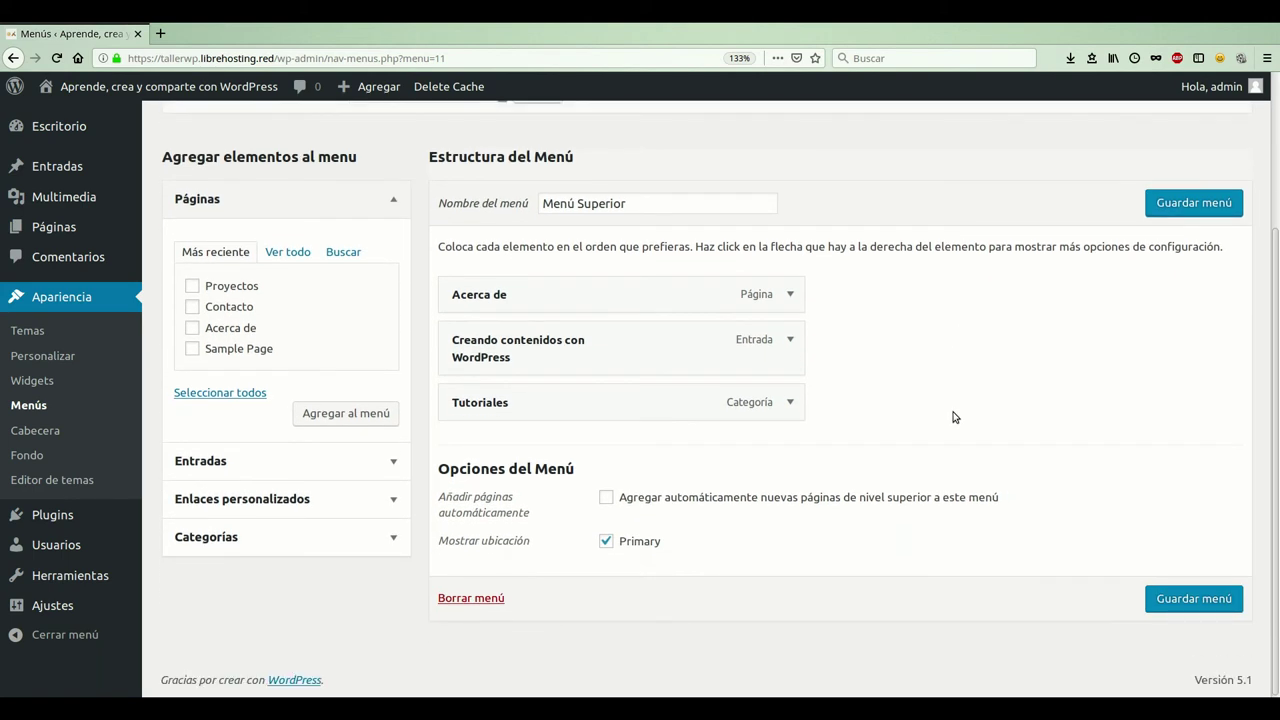
scroll(953, 417, "up", 2)
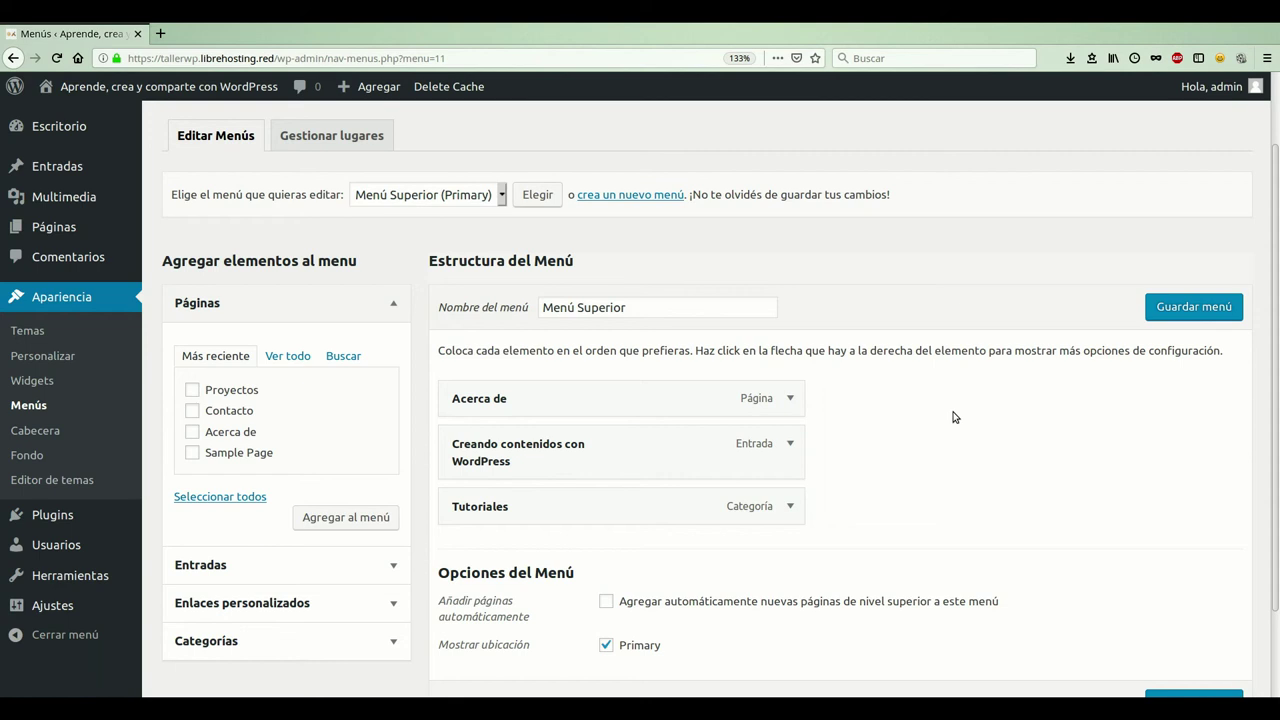
scroll(953, 417, "down", 2)
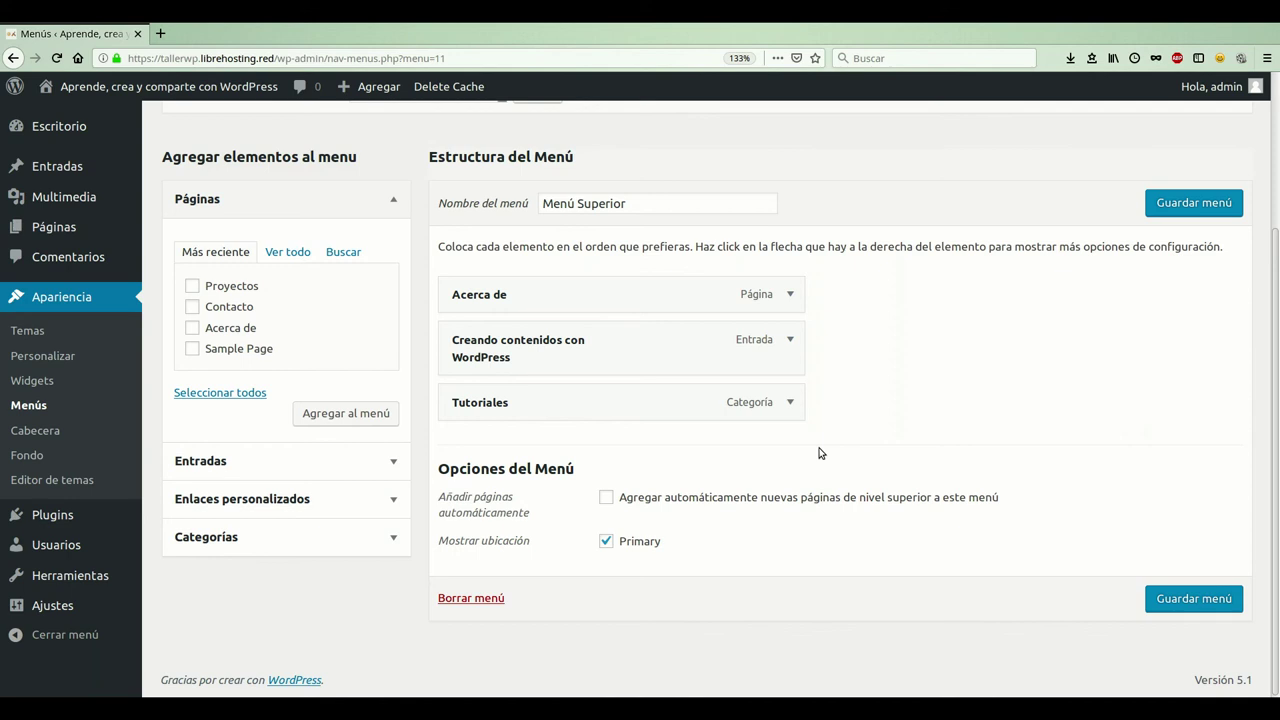
scroll(819, 453, "up", 2)
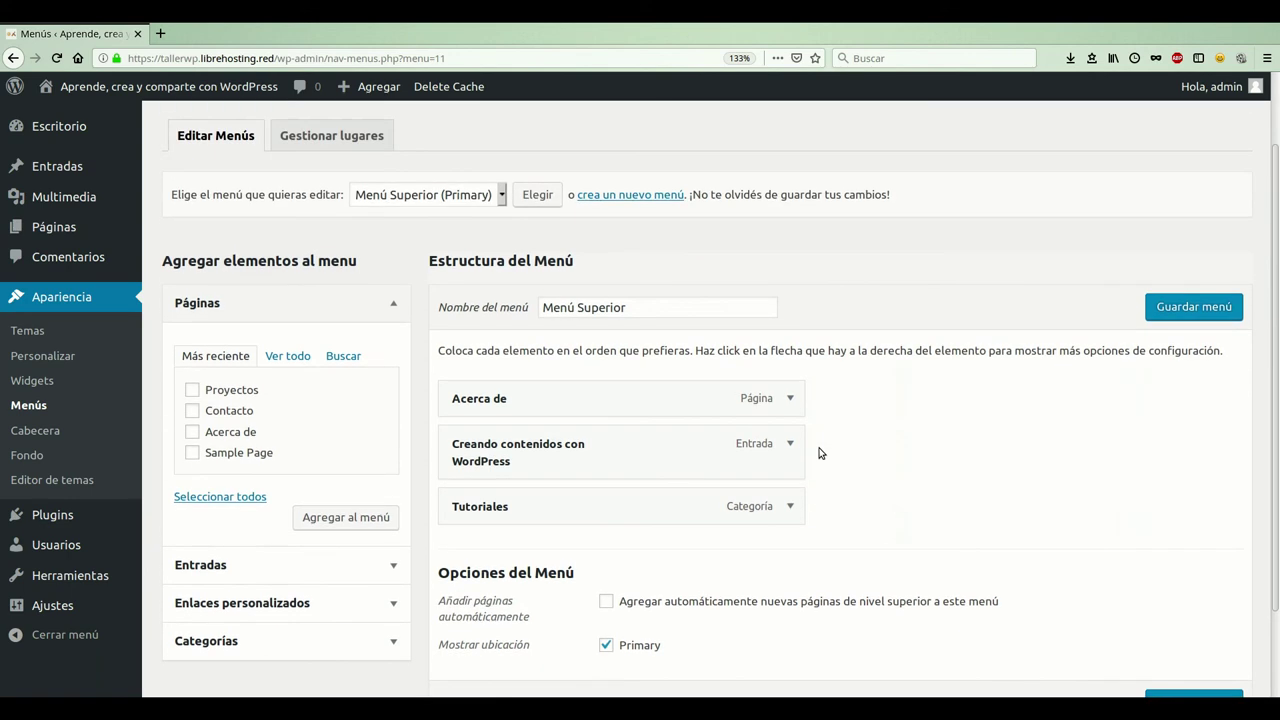
scroll(819, 453, "up", 2)
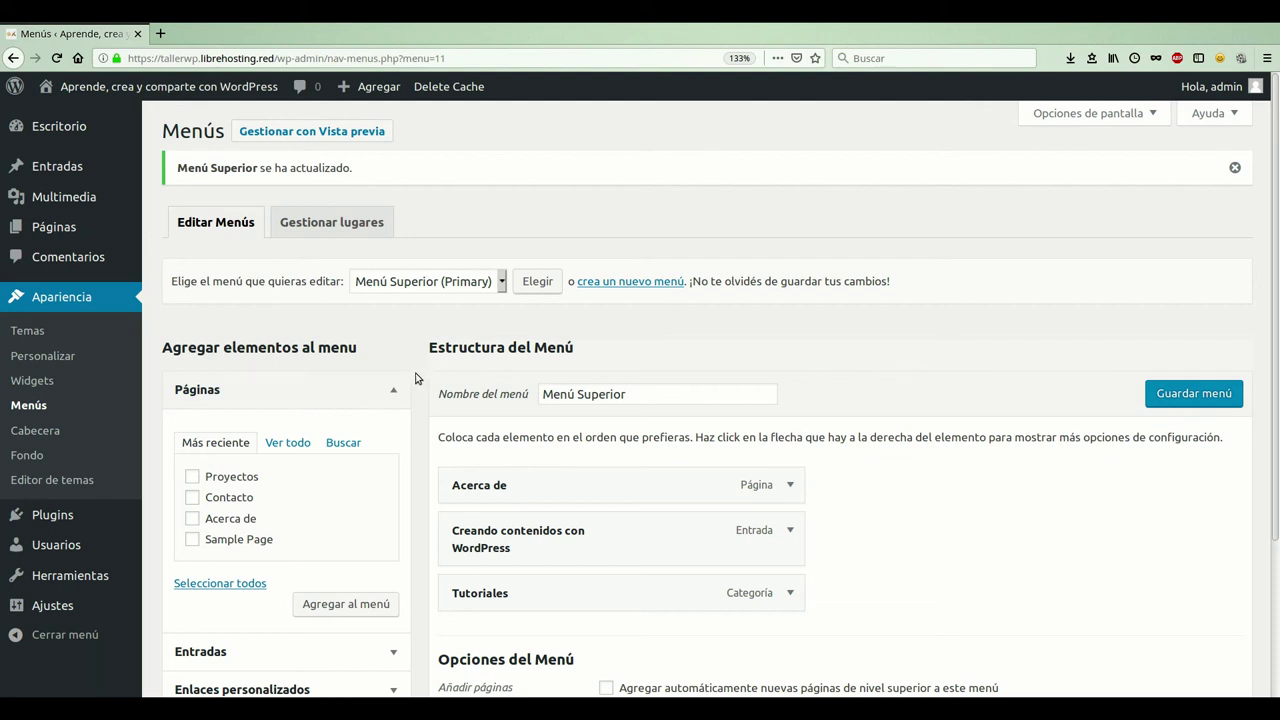
scroll(416, 375, "down", 1)
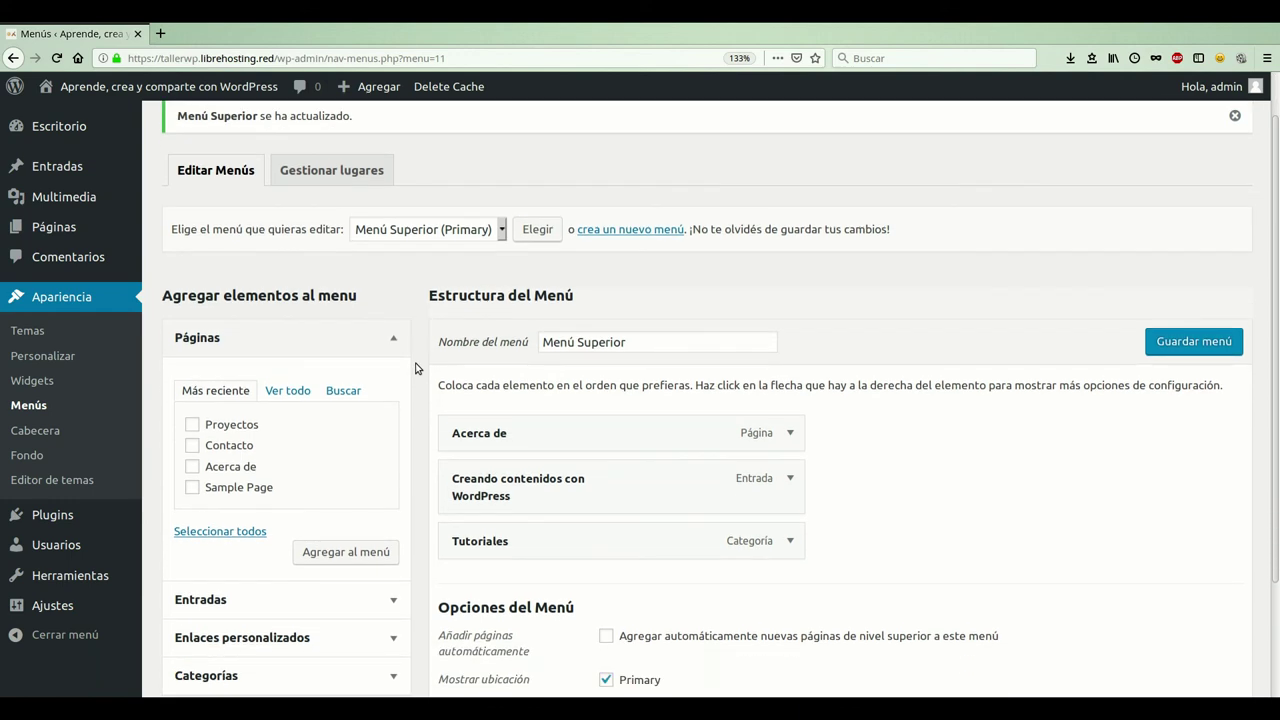
scroll(416, 369, "down", 3)
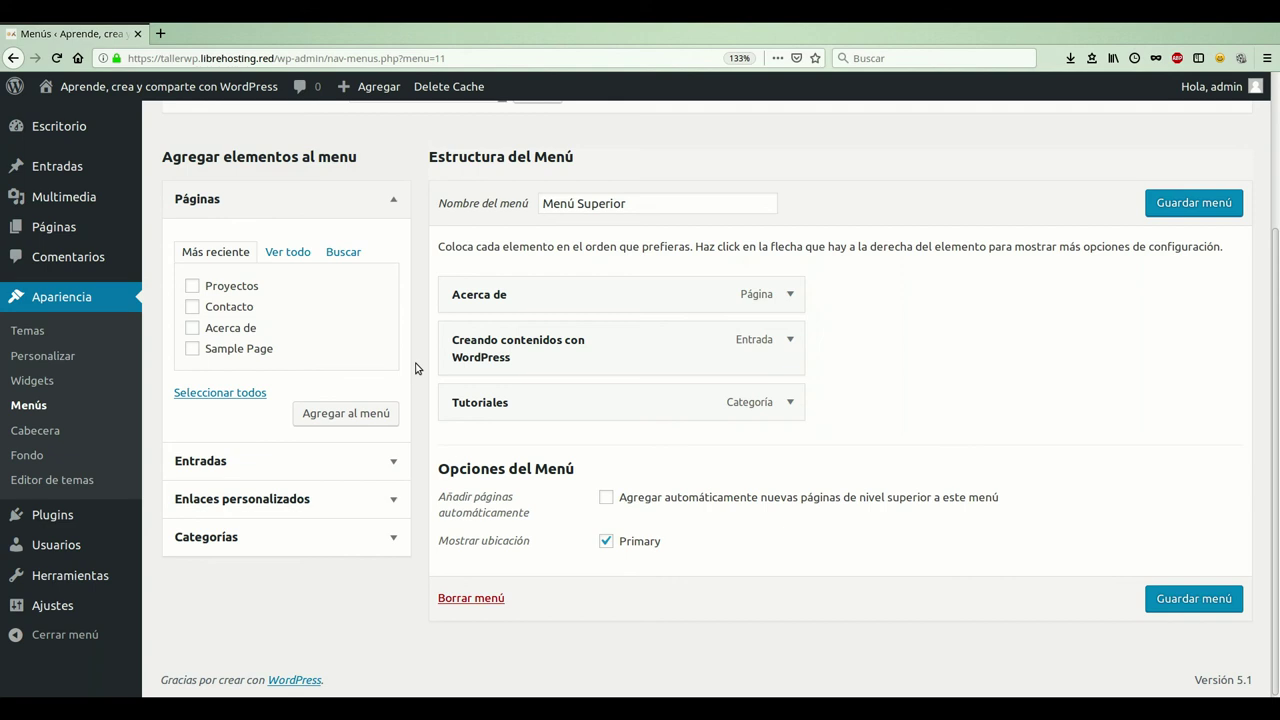
scroll(416, 369, "up", 1)
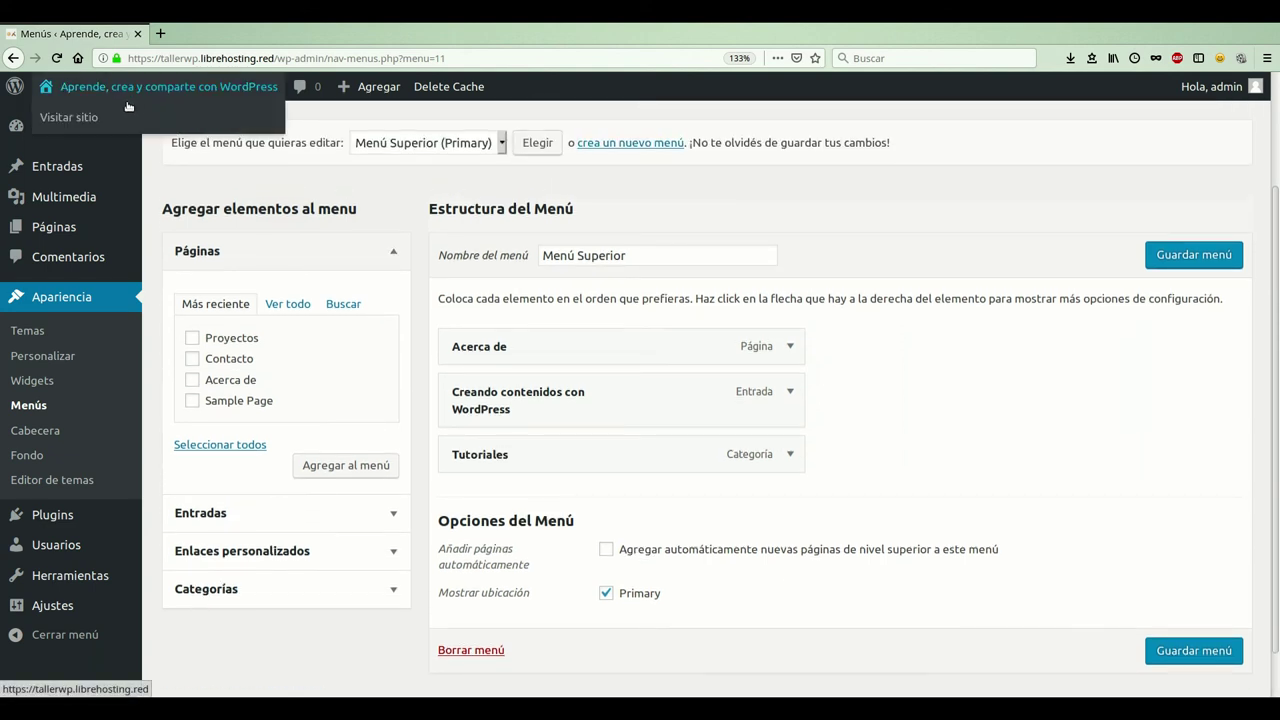
Visit the public site in a new browser tab and open the Tutoriales category from its navigation menu.
middle_click(70, 118)
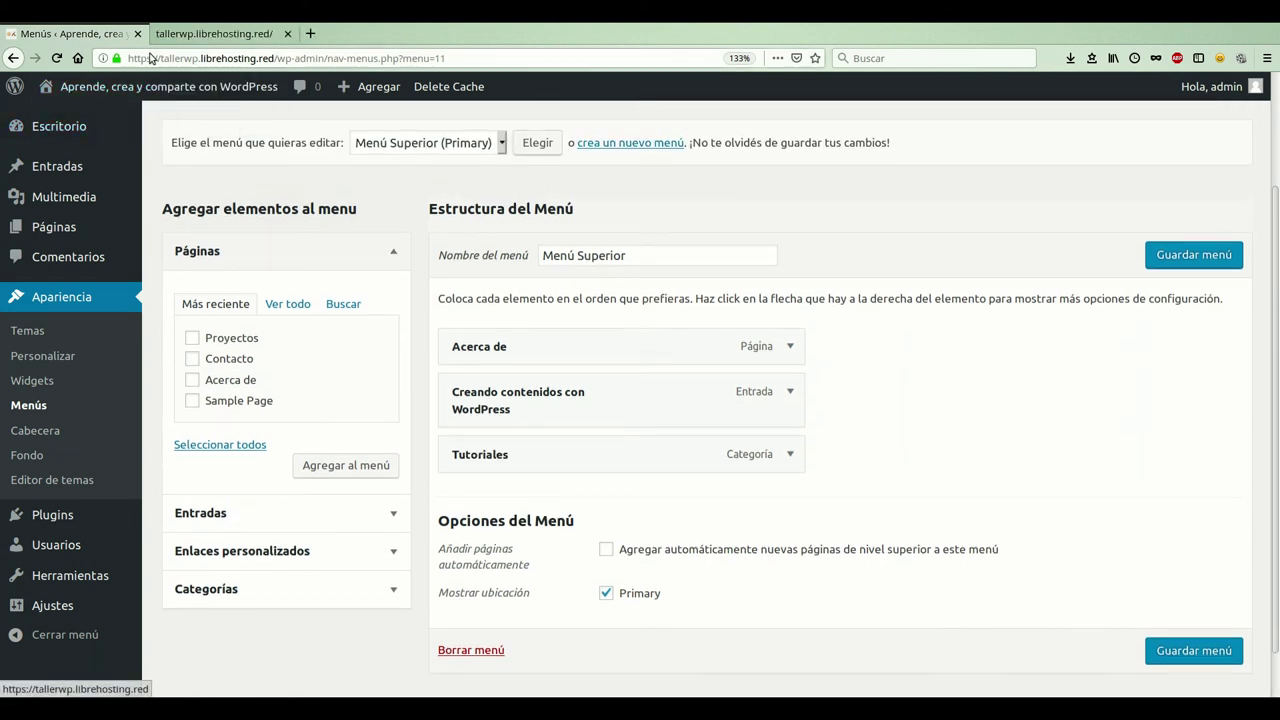
left_click(199, 34)
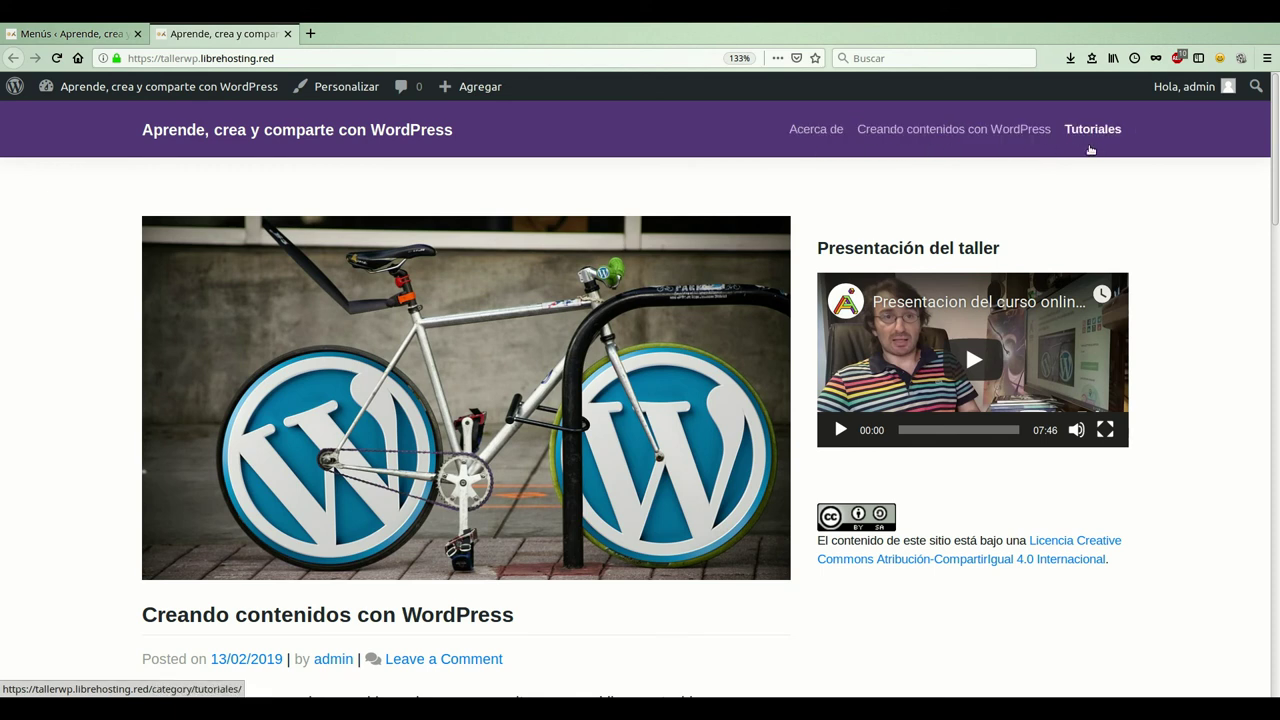
left_click(1091, 149)
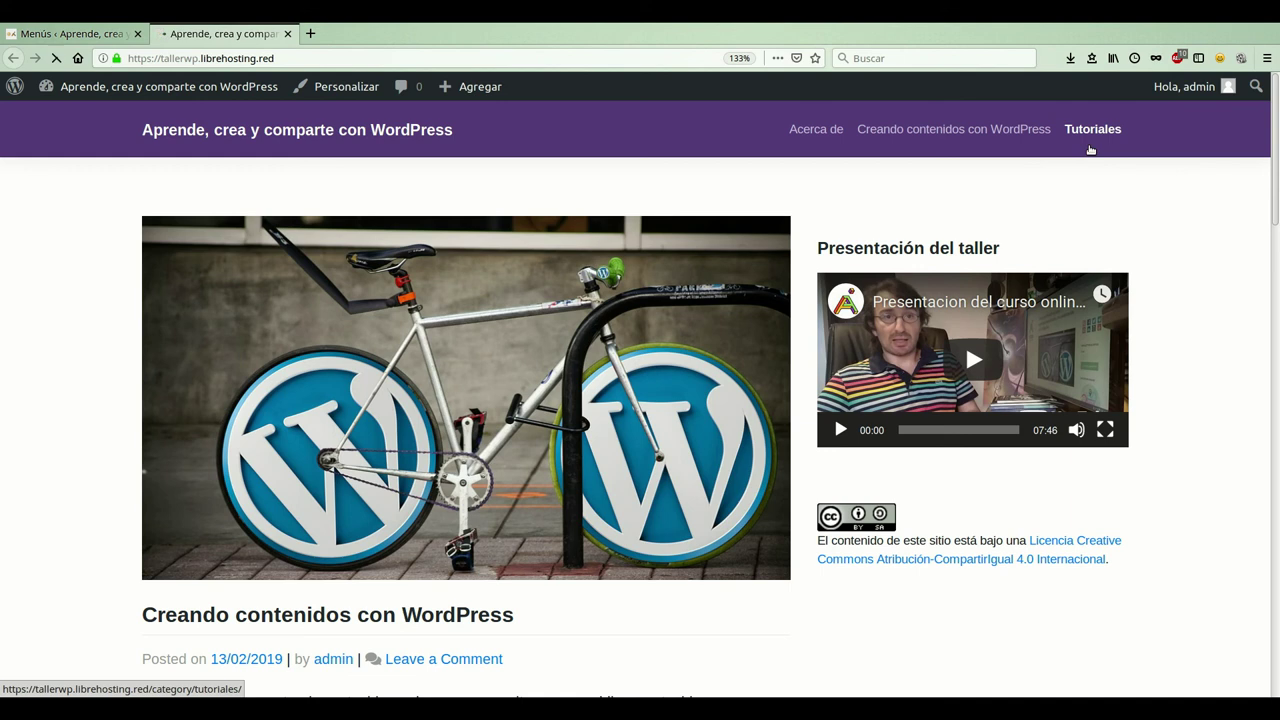